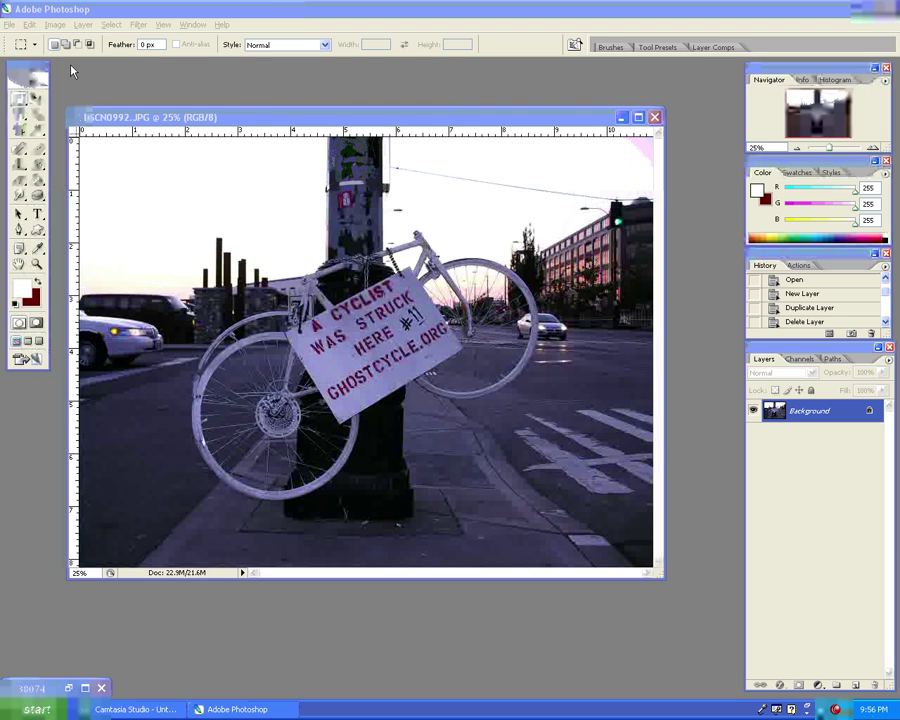
Duplicate the Background layer as "Background copy" and briefly hide and reshow the copy
left_click(56, 24)
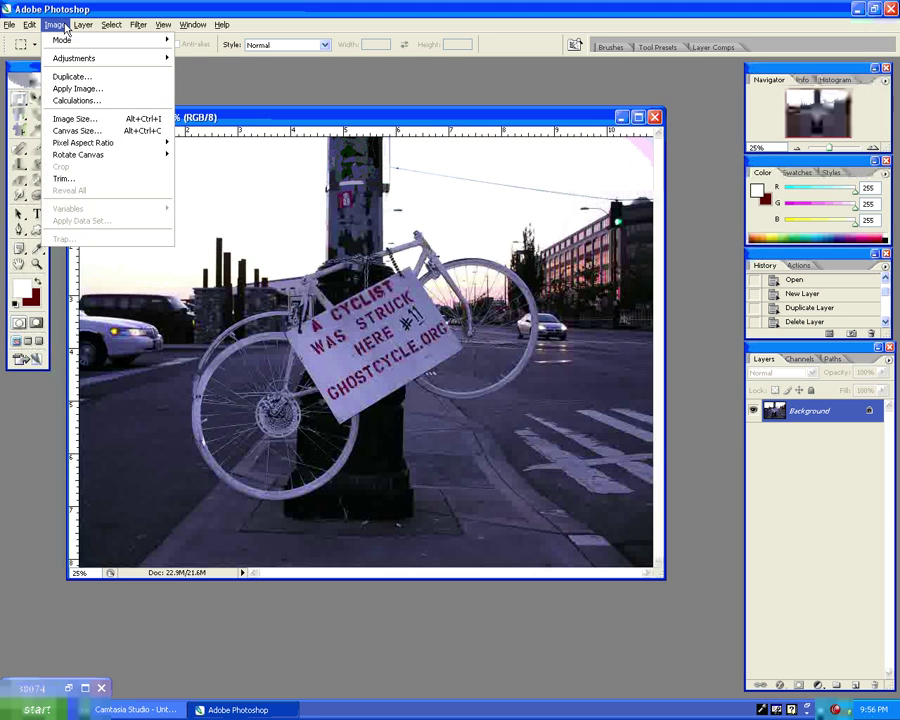
mouse_move(83, 24)
left_click(106, 56)
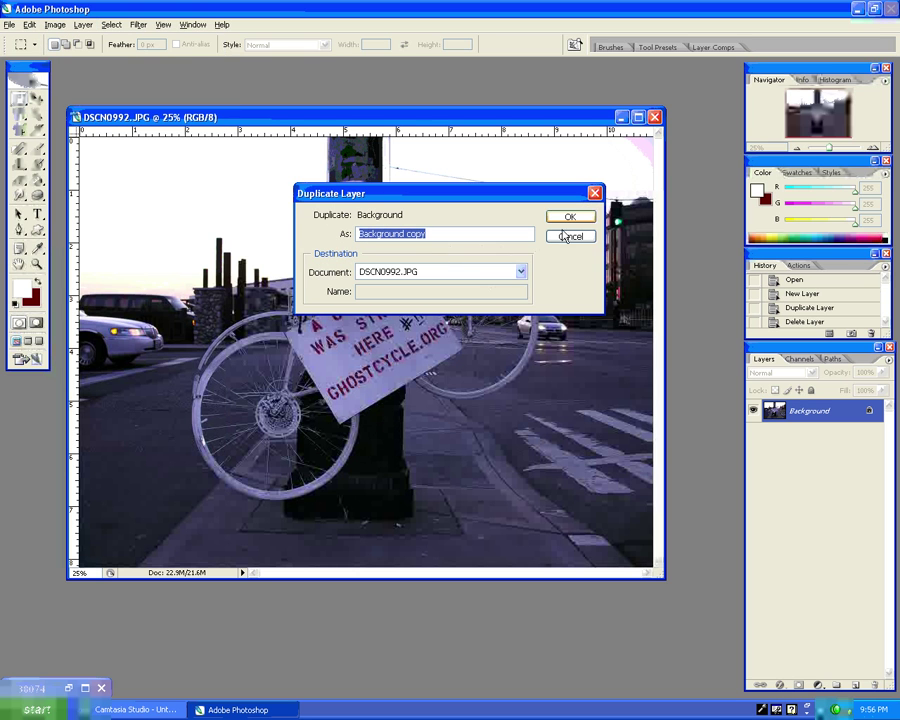
left_click(568, 217)
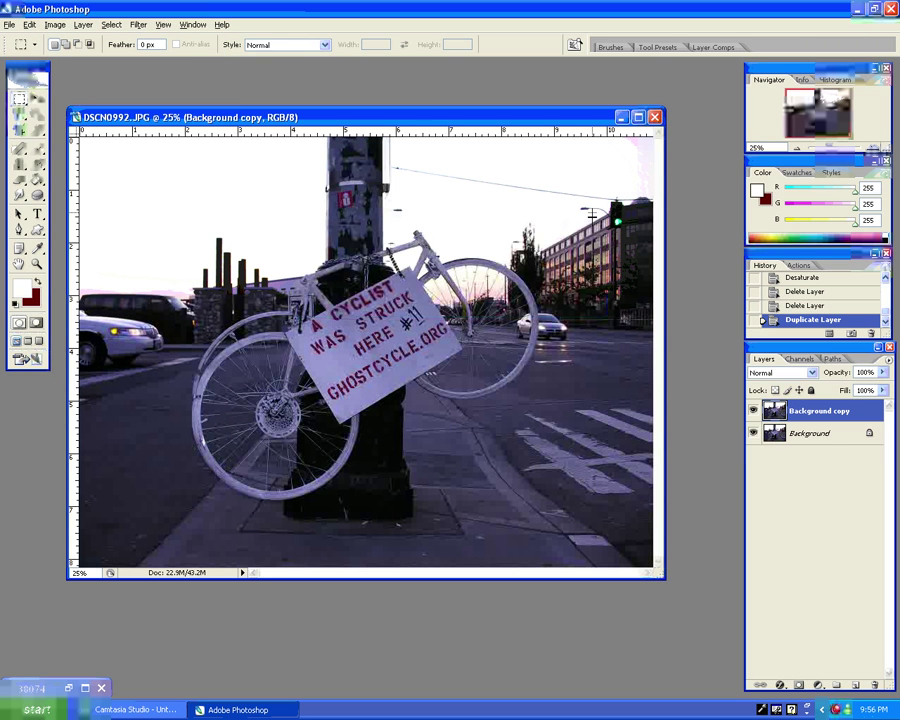
left_click(754, 411)
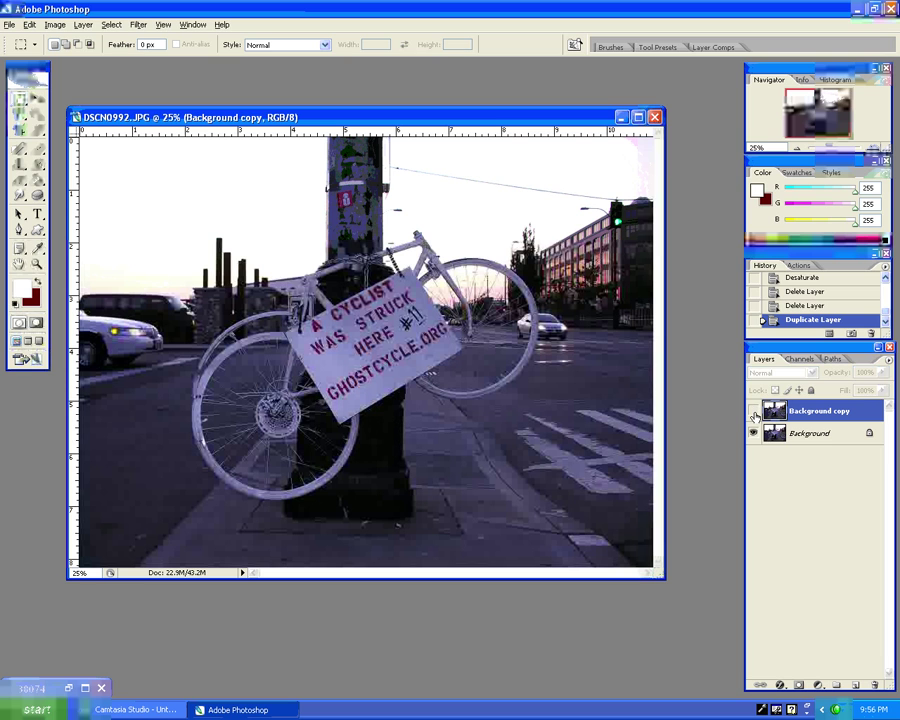
left_click(754, 411)
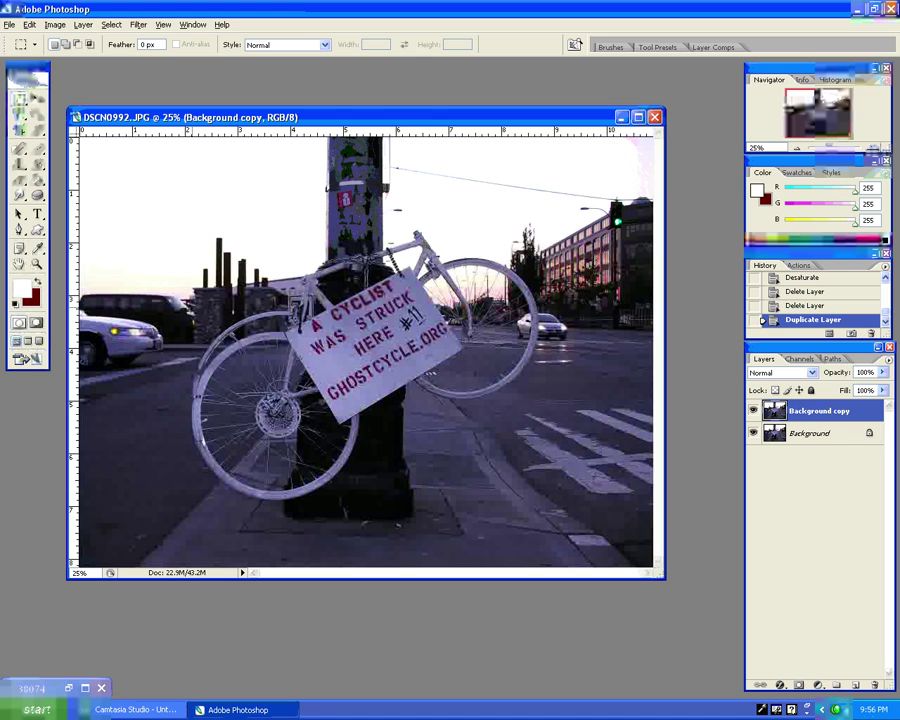
Try Desaturate on the Background copy layer, and undo it
left_click(54, 24)
mouse_move(163, 58)
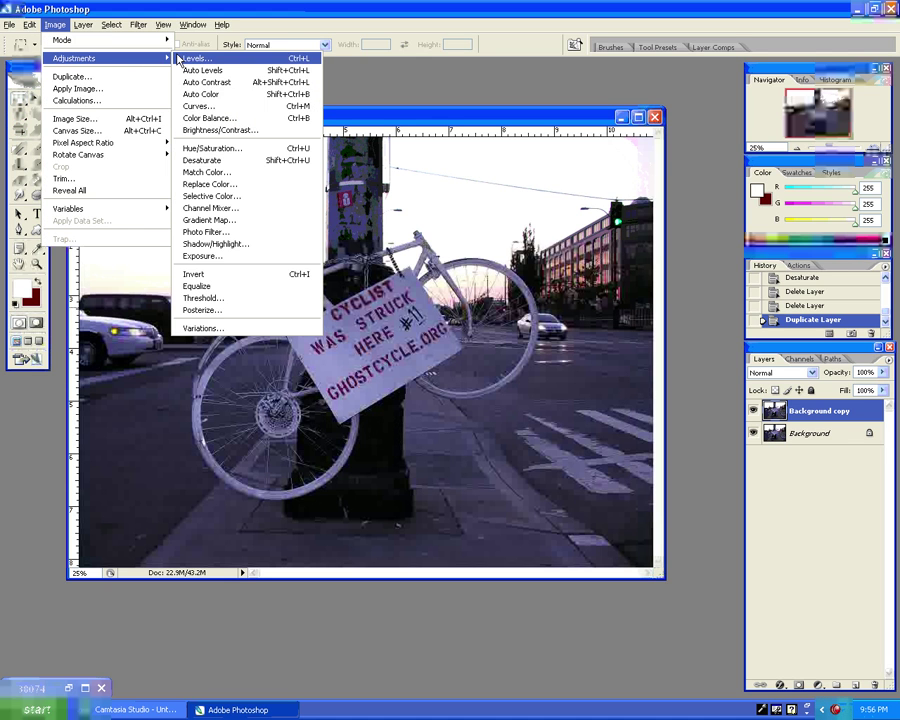
left_click(225, 161)
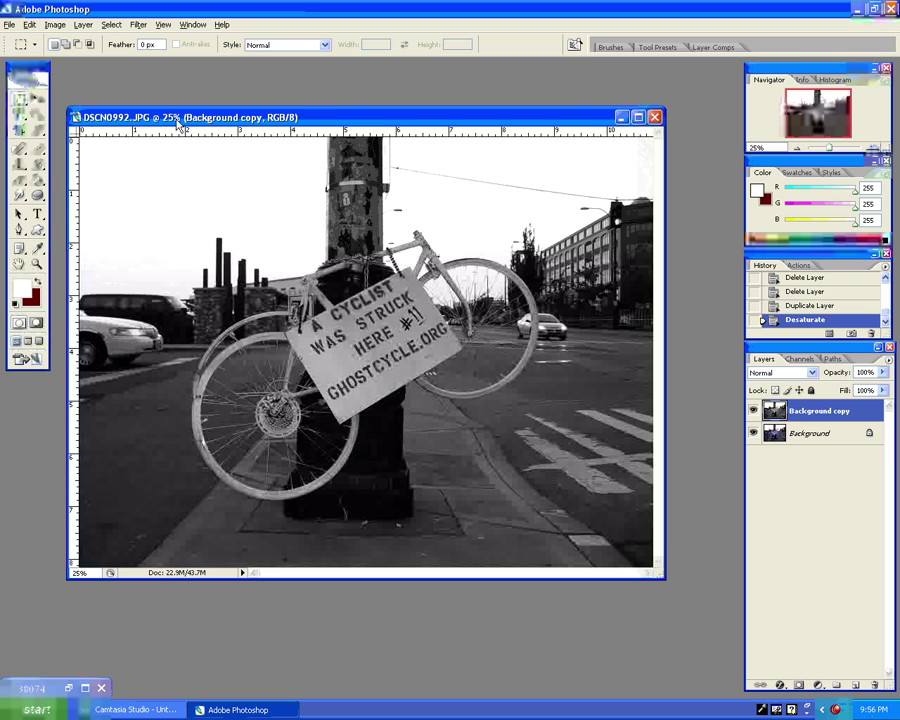
key("ctrl+z")
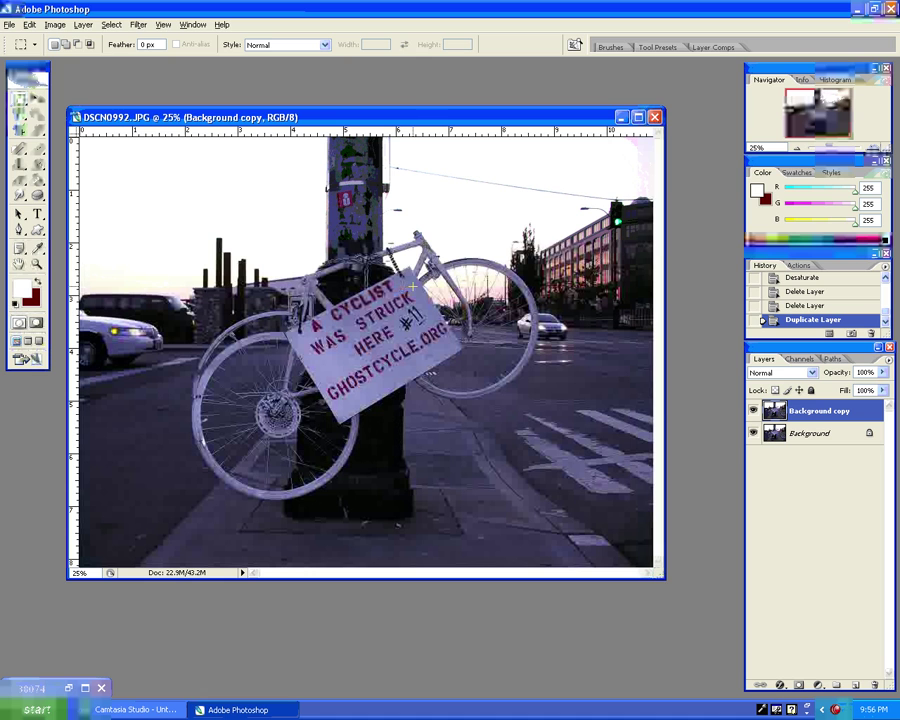
Start a Channel Mixer adjustment on the Background copy layer with red at 124%, green at -2% and Monochrome enabled
left_click(54, 24)
mouse_move(117, 59)
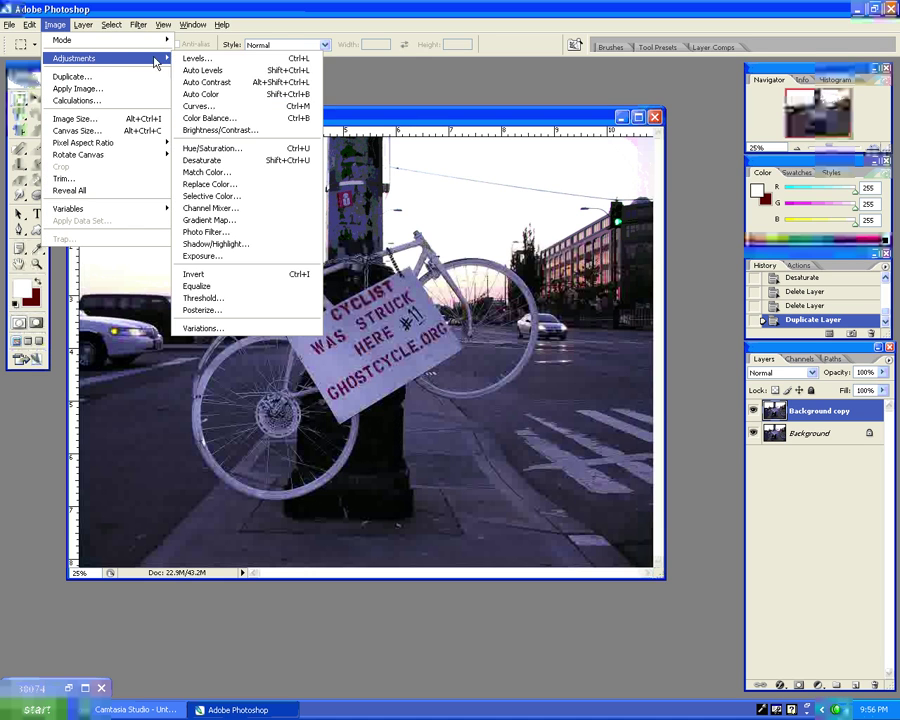
left_click(250, 209)
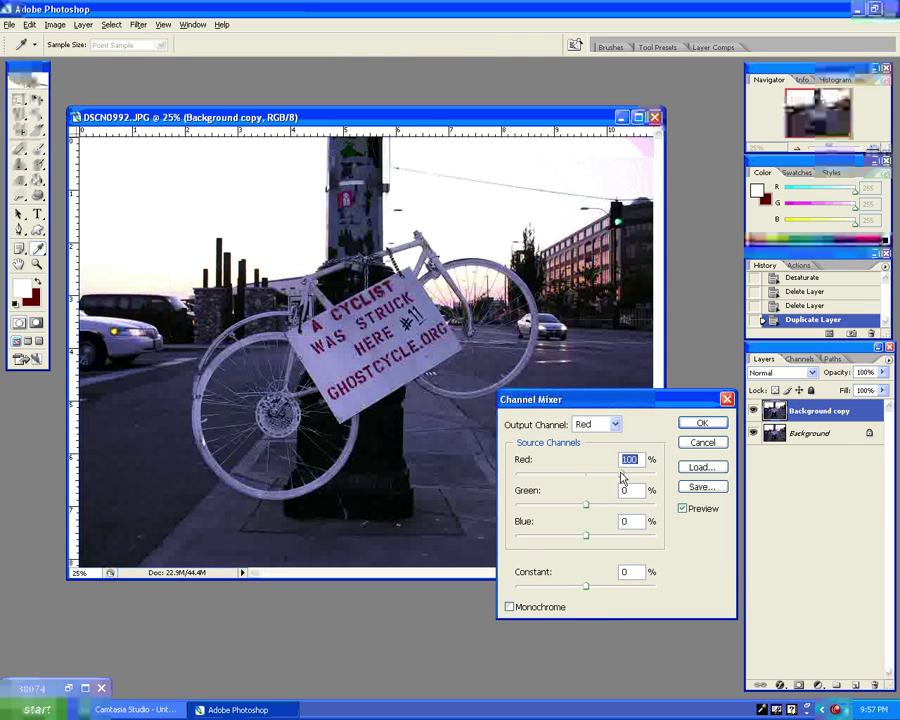
mouse_move(621, 478)
left_mouse_down()
mouse_move(604, 477)
mouse_move(630, 477)
left_mouse_up()
mouse_move(586, 505)
left_mouse_down()
mouse_move(595, 510)
mouse_move(586, 504)
left_mouse_up()
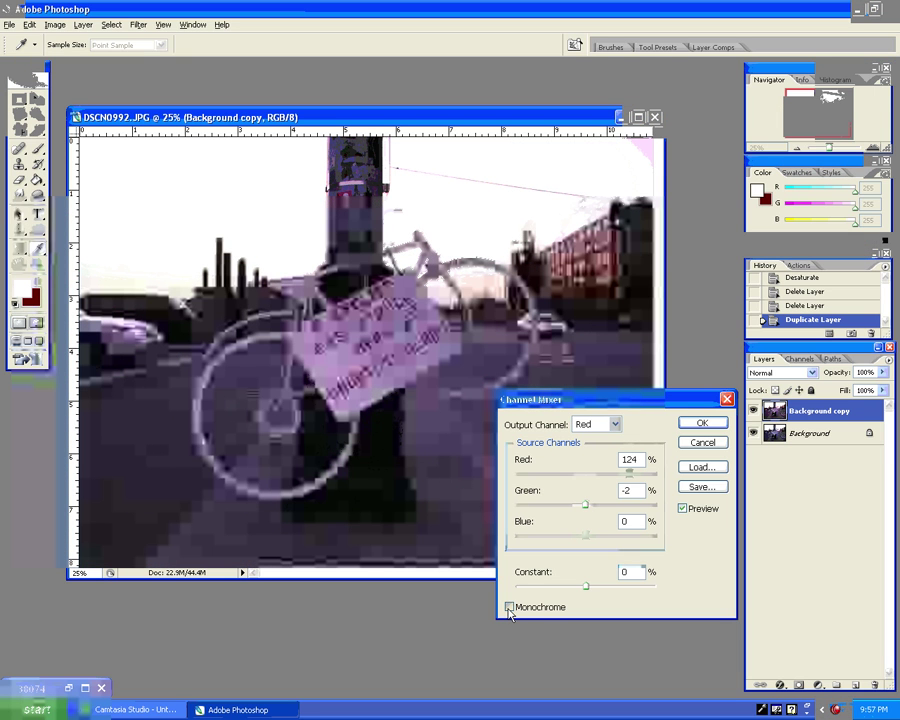
left_click(509, 607)
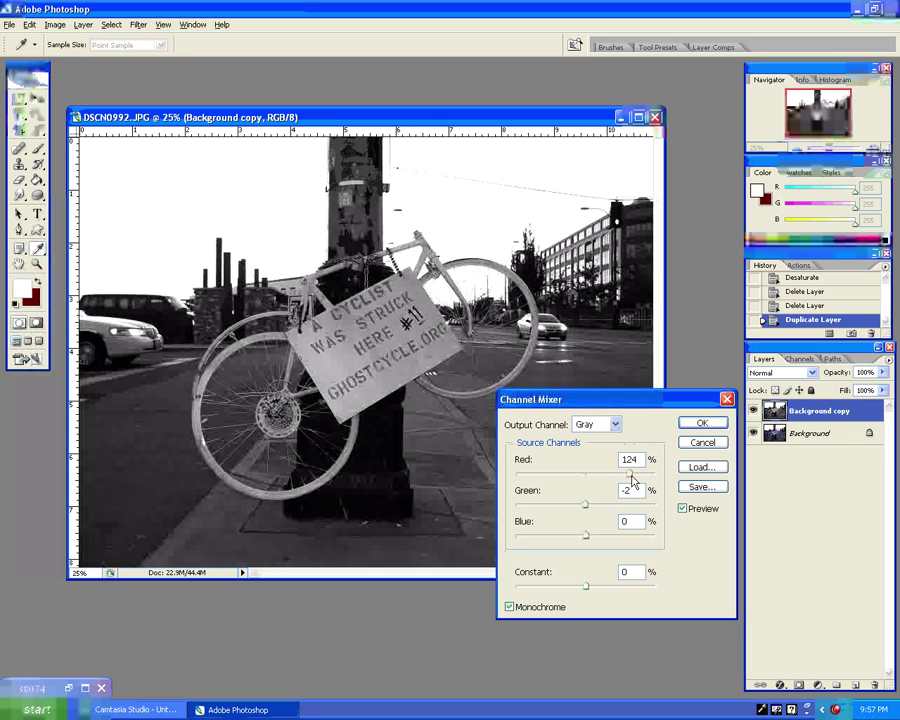
Set the monochrome mix to red -50%, green -50% and blue 180%, and apply the Channel Mixer
left_click_drag(630, 477, 567, 489)
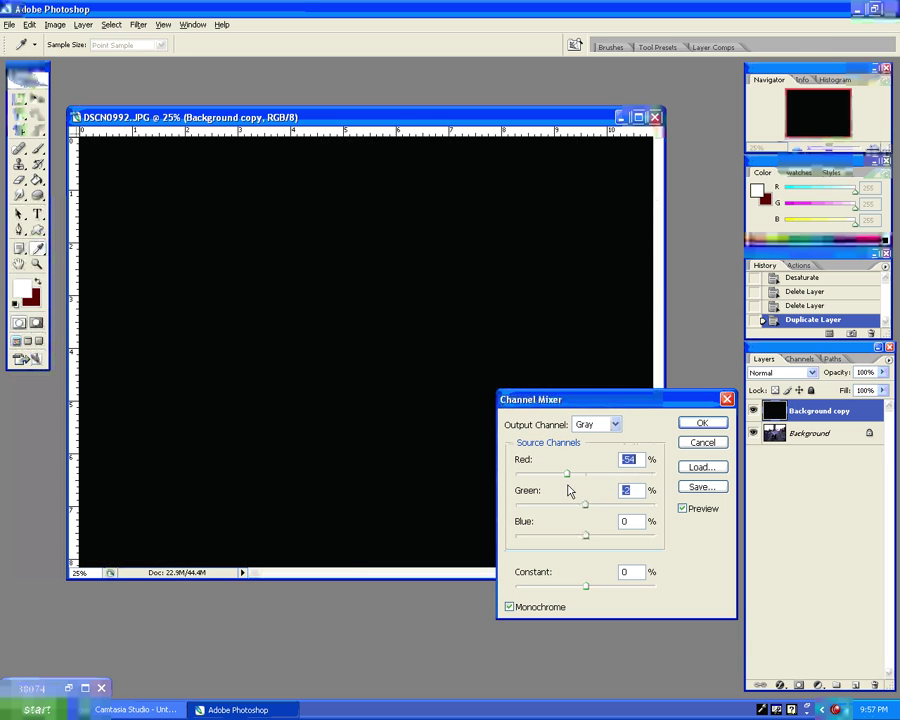
left_click_drag(586, 506, 572, 515)
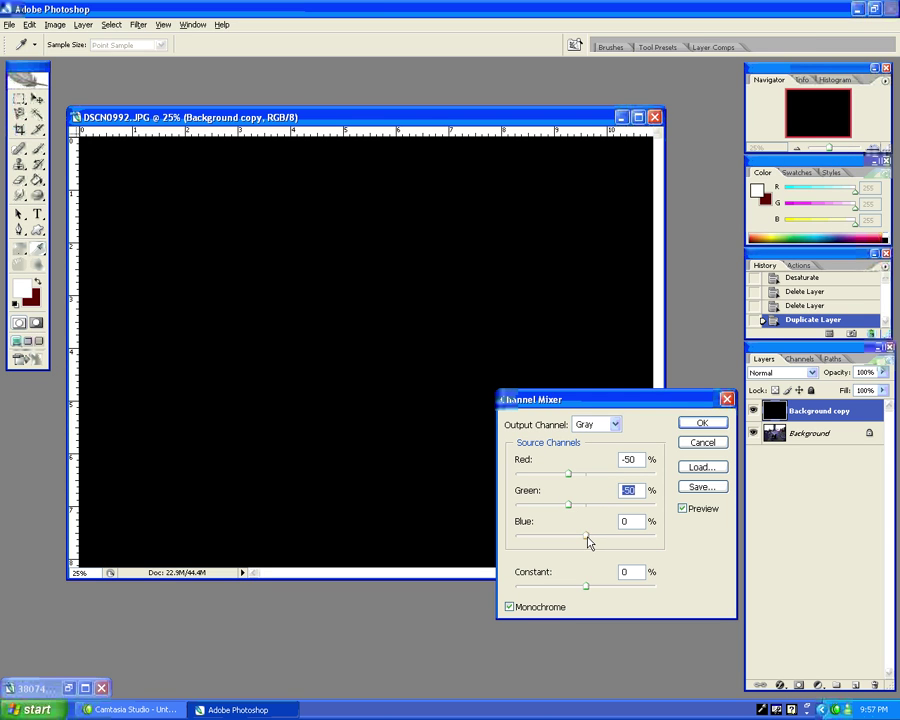
left_click_drag(587, 538, 650, 541)
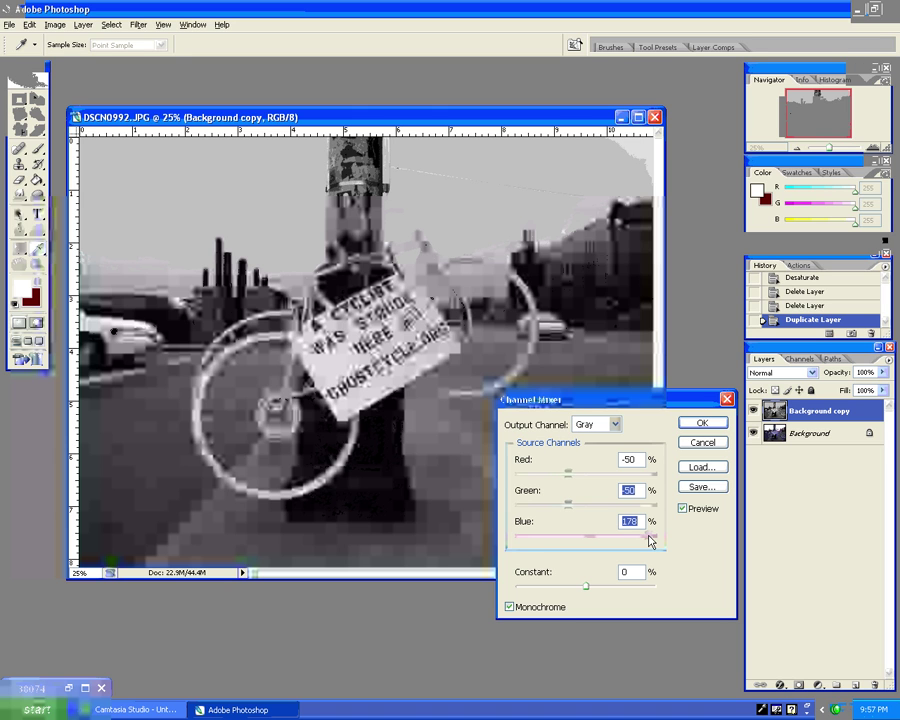
left_click_drag(650, 541, 651, 541)
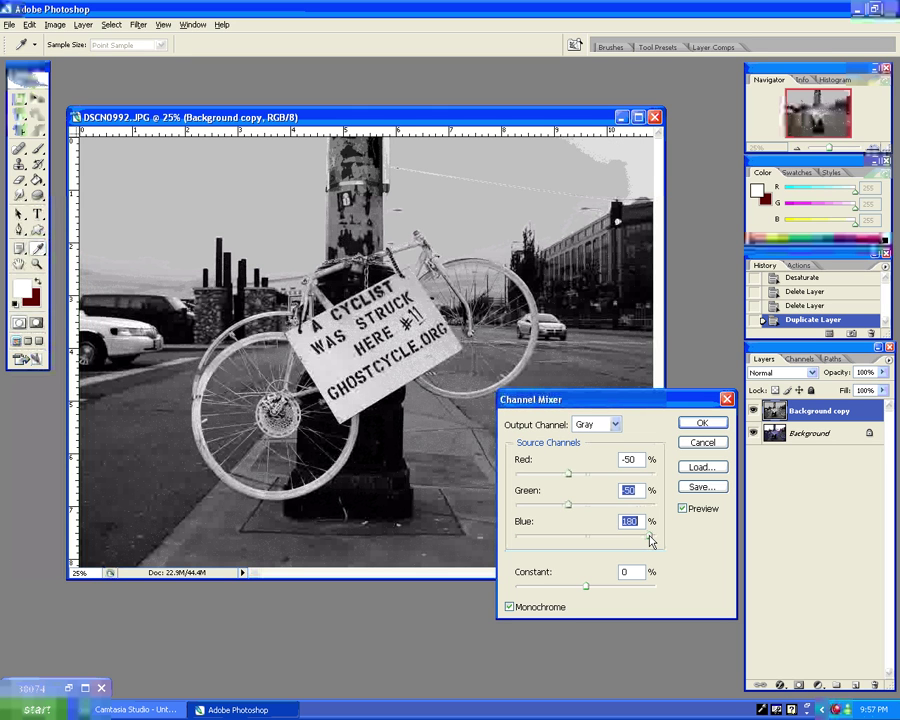
left_click(707, 425)
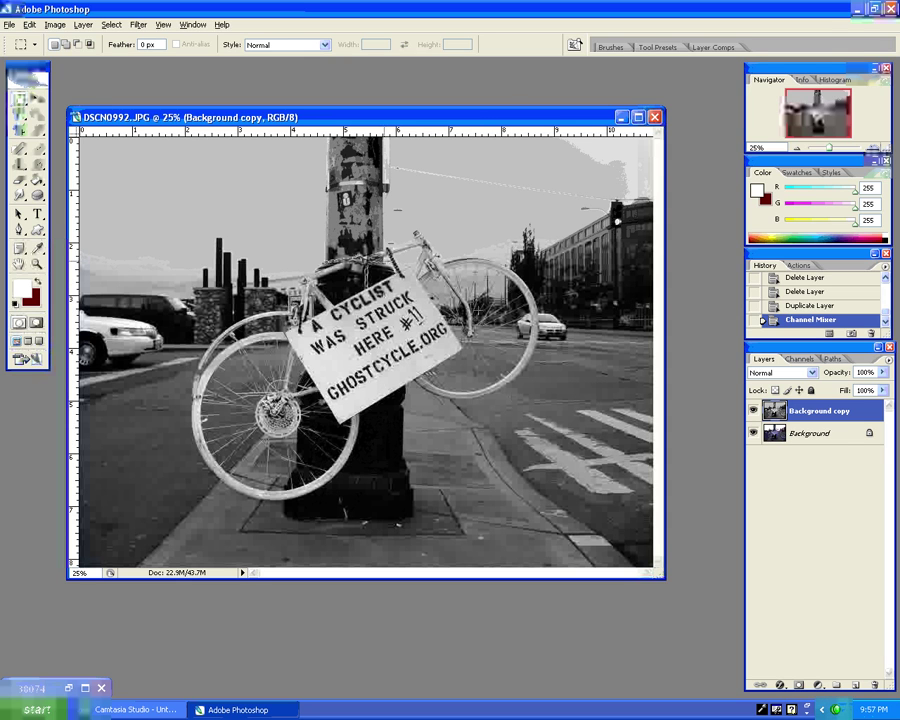
Apply an S-shaped RGB Curves adjustment to the Background copy layer, with points at about input 76, output 35 and input 200, output 201
left_click(55, 26)
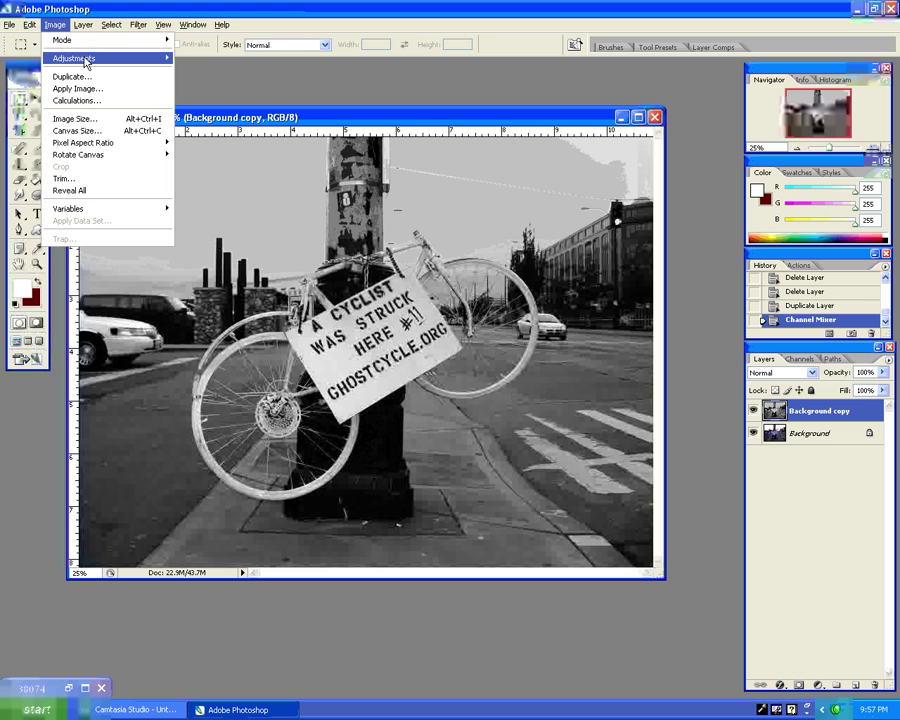
mouse_move(80, 58)
left_click(222, 105)
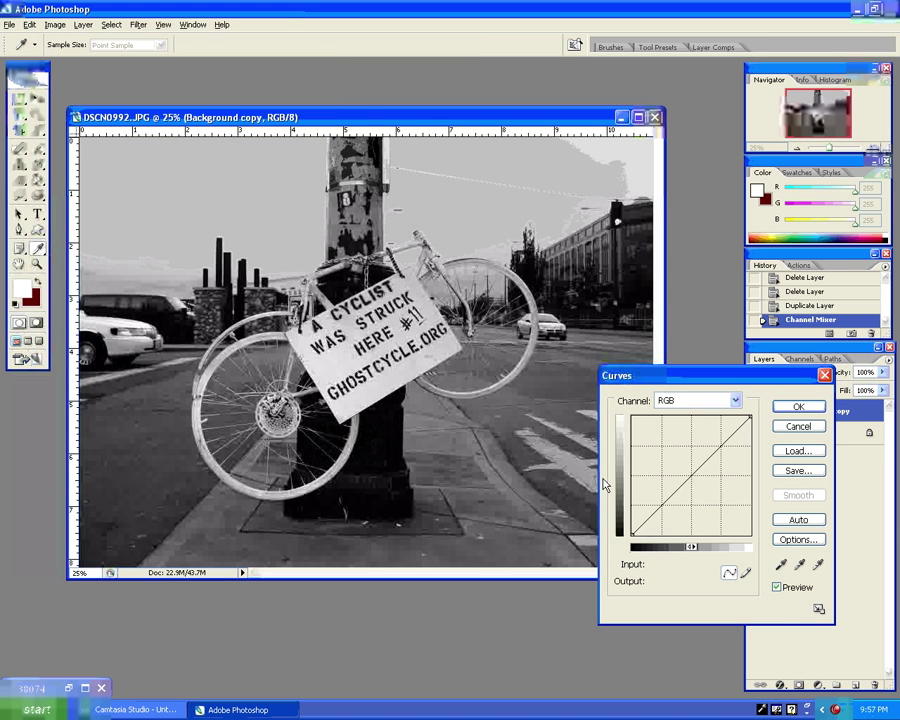
left_click(663, 505)
left_click_drag(663, 505, 668, 519)
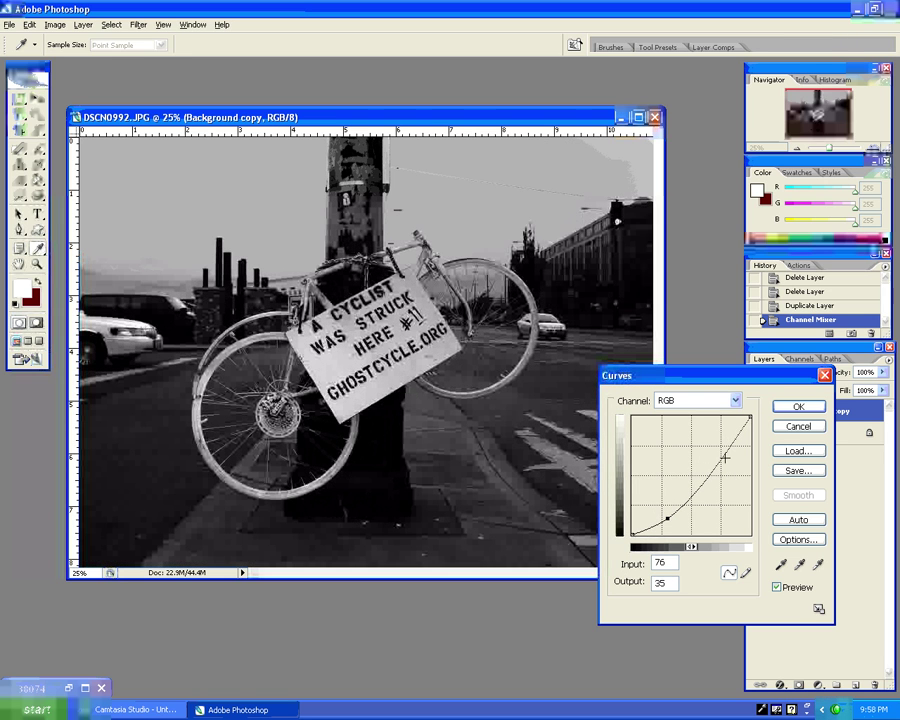
left_click_drag(722, 457, 724, 441)
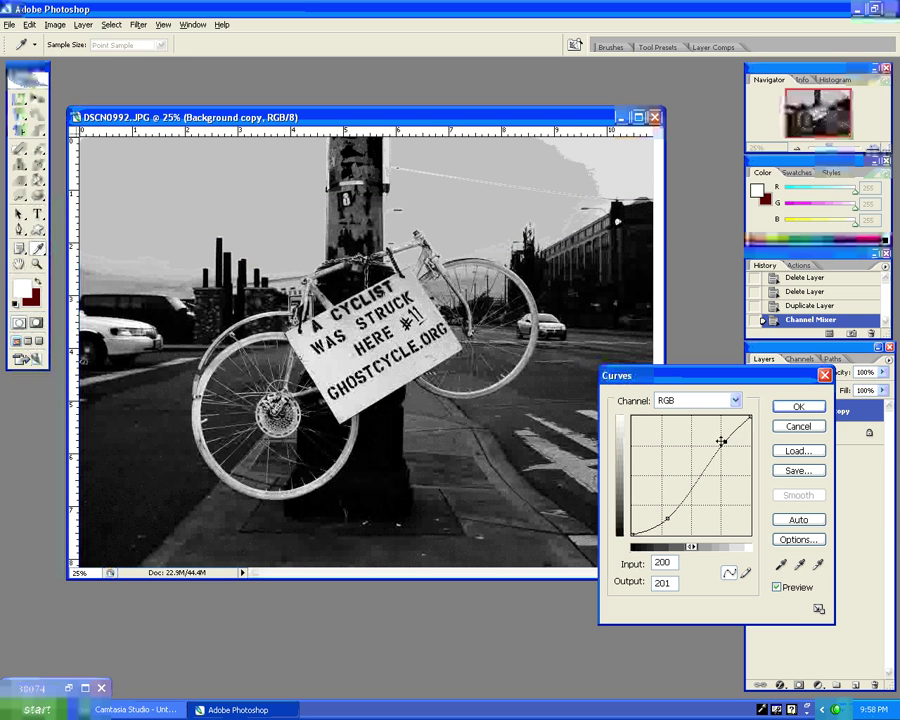
left_click(798, 406)
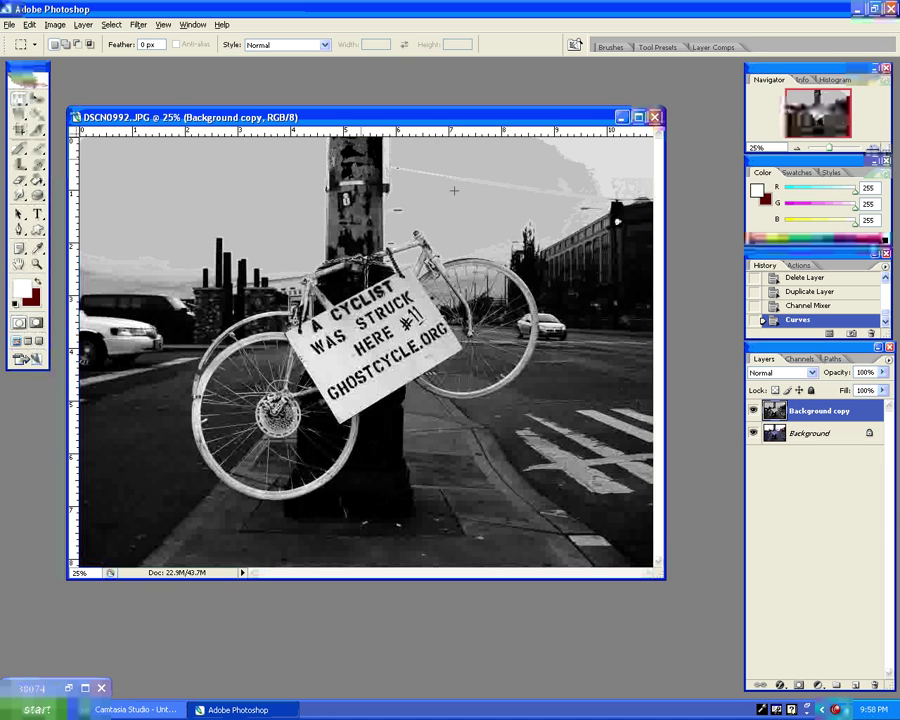
Tint the Background copy layer with a colorized Hue/Saturation adjustment, using hue 38 and saturation 16
left_click(54, 27)
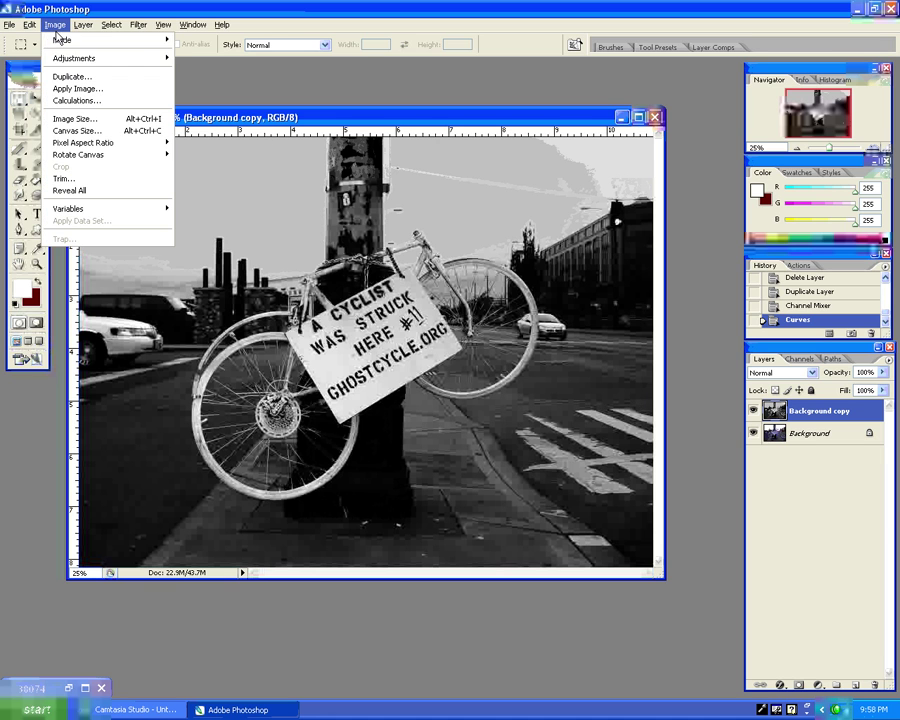
mouse_move(84, 59)
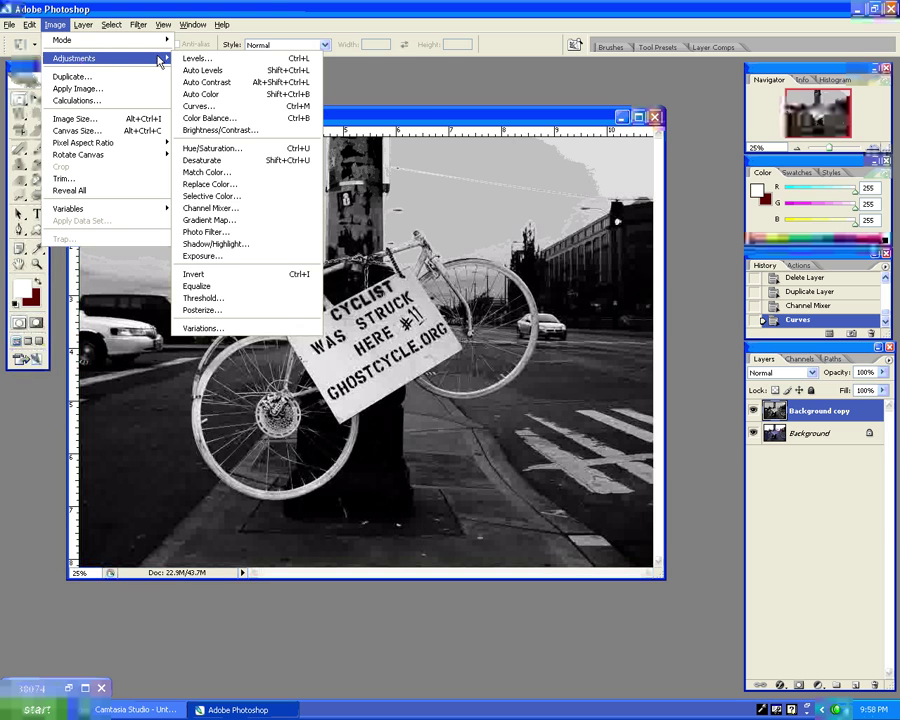
left_click(250, 148)
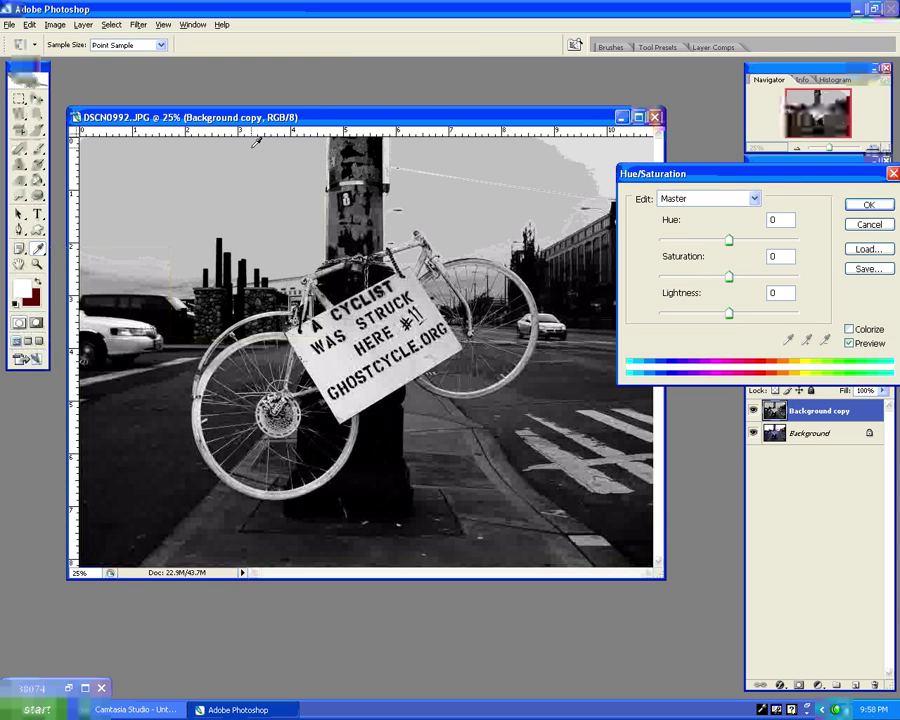
mouse_move(725, 243)
left_mouse_down()
mouse_move(757, 240)
mouse_move(703, 240)
mouse_move(733, 247)
left_mouse_up()
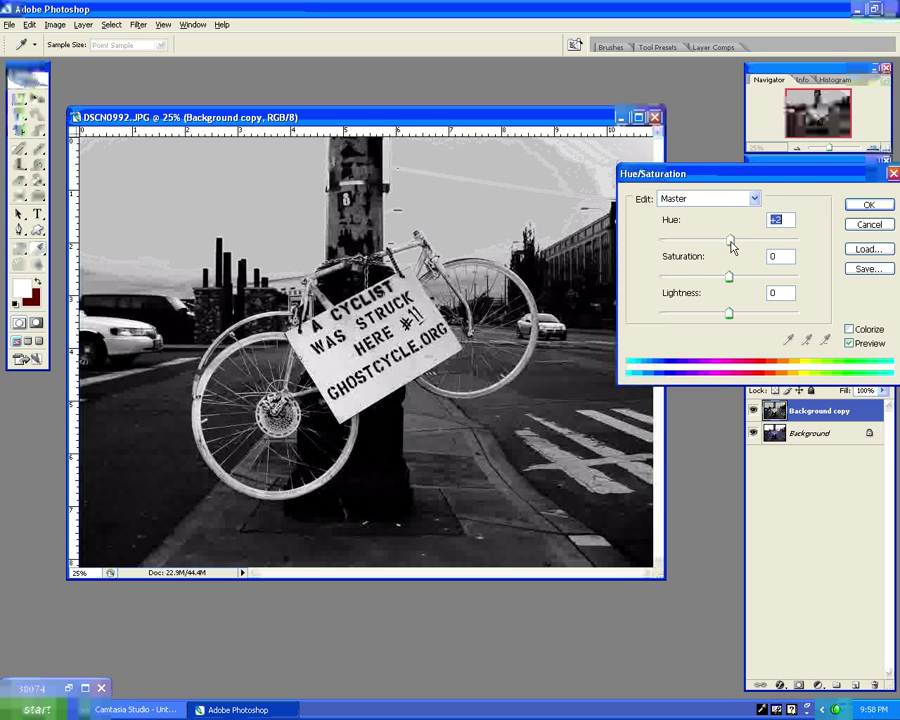
left_click(849, 330)
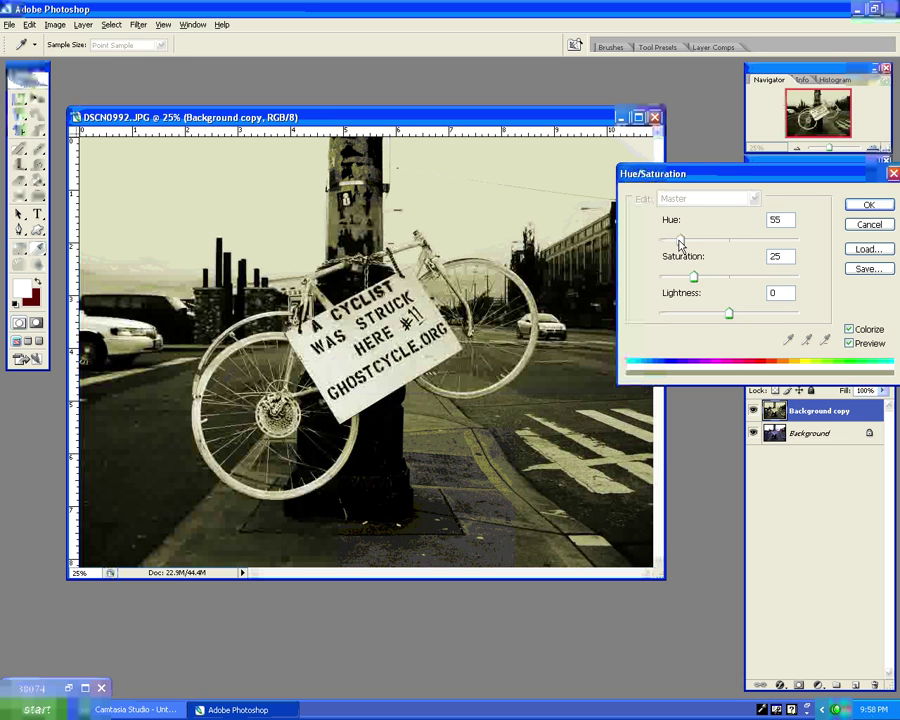
left_click_drag(681, 241, 680, 280)
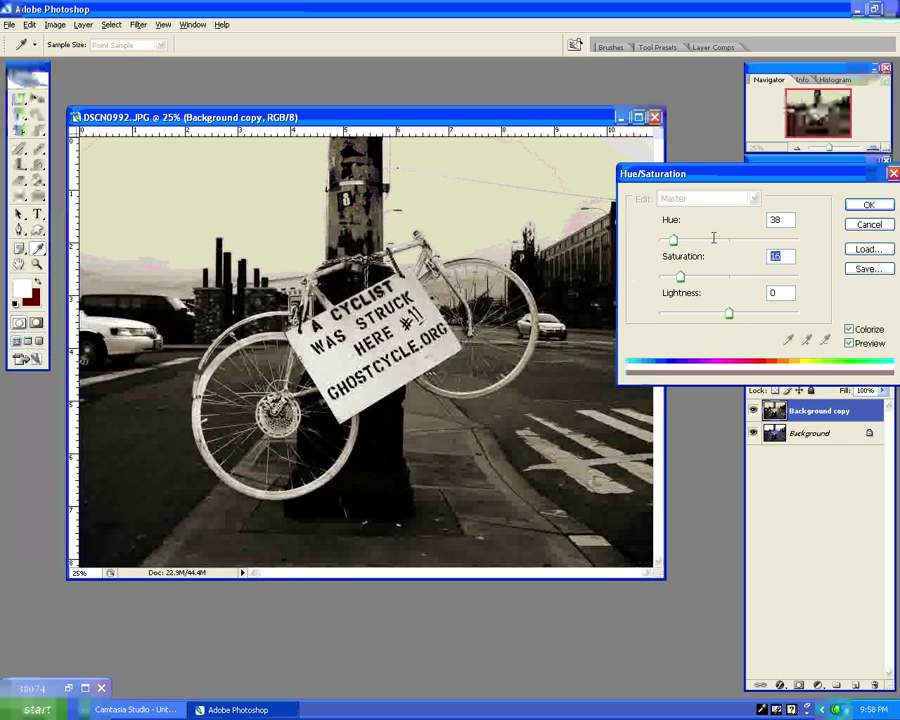
left_click(868, 205)
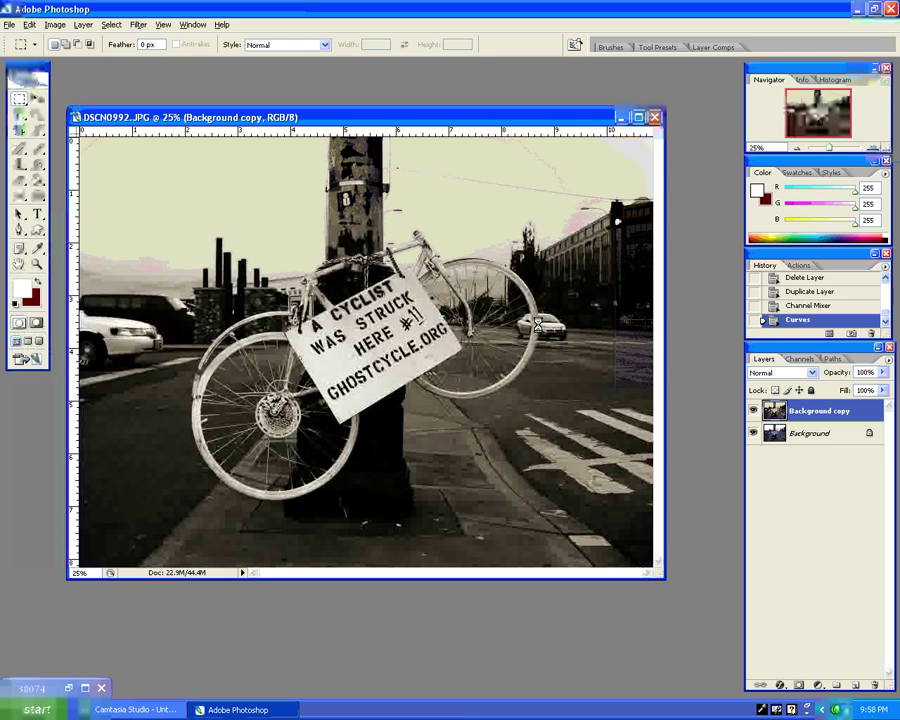
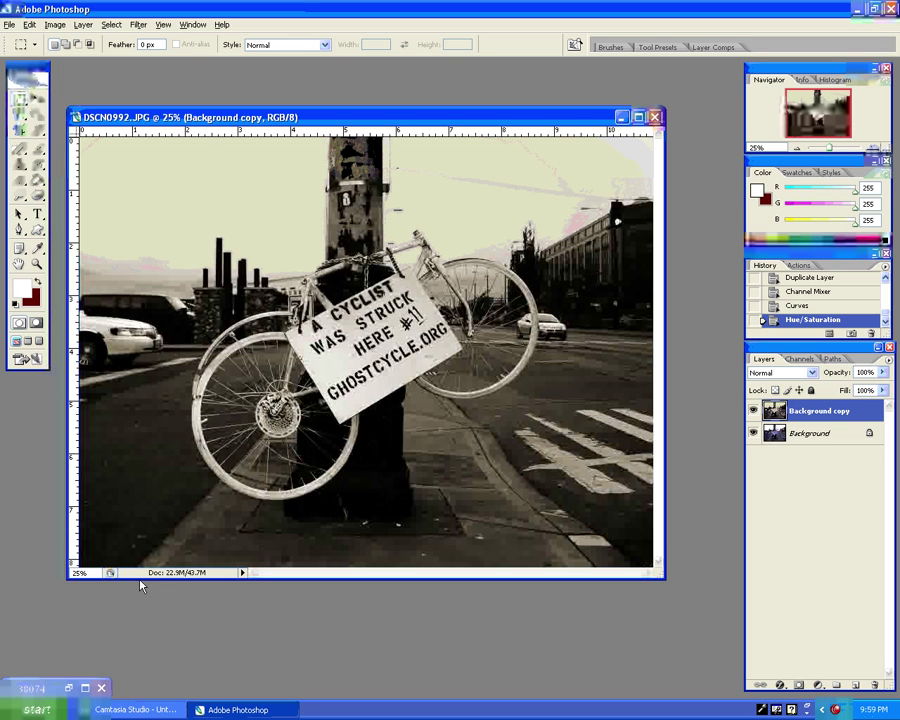
Restore the minimized 380744_8701.jpg texture document and select its entire image
left_click(67, 688)
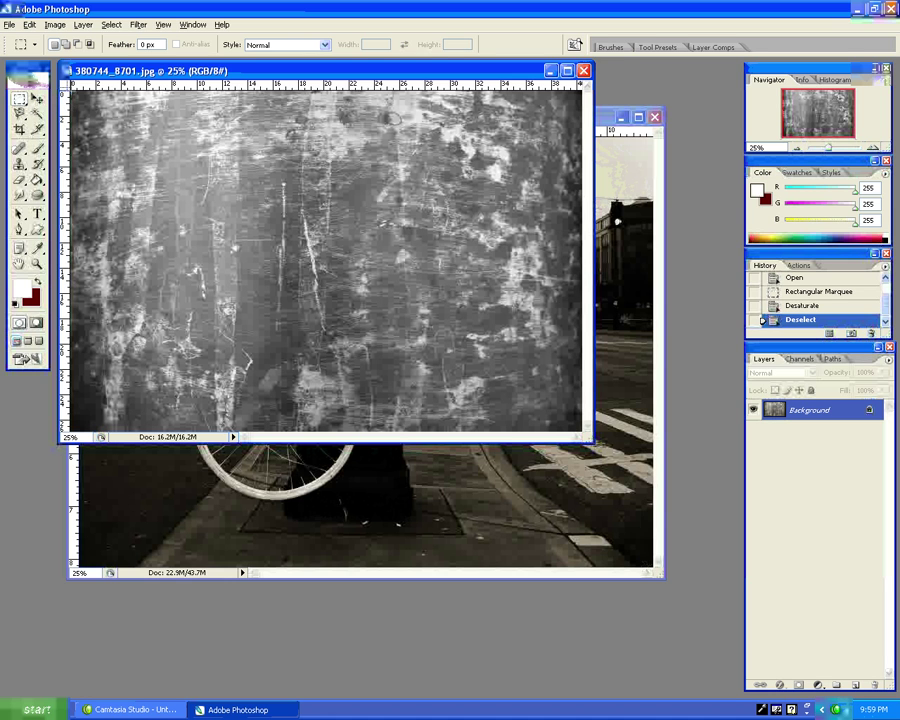
left_click_drag(72, 92, 505, 400)
key("ctrl+a")
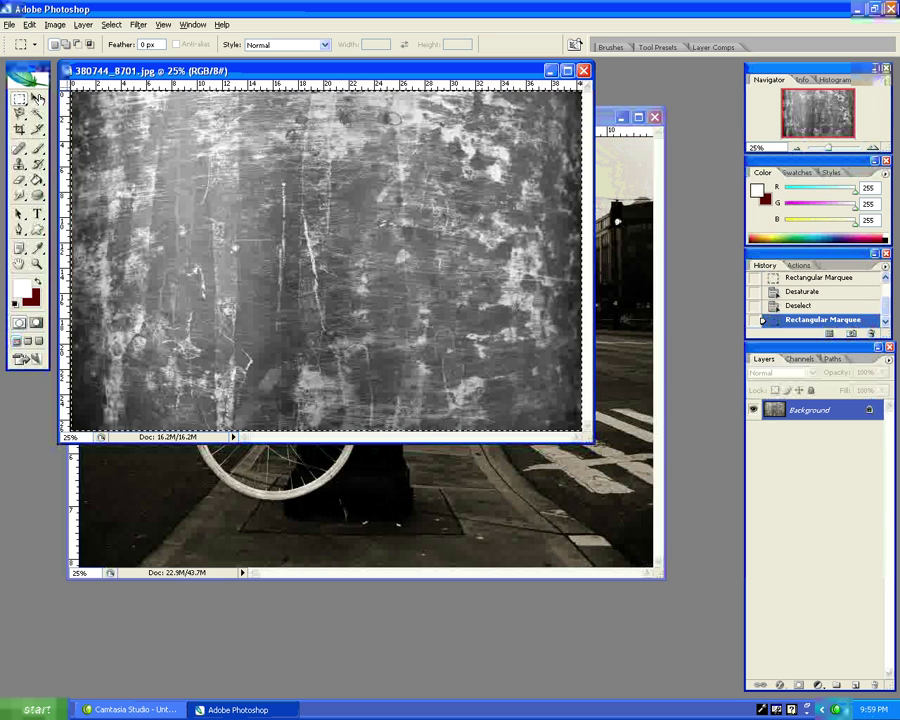
Move the selected texture into DSCN0992.JPG as a new layer and align it with the photo's upper-left corner
left_click(37, 99)
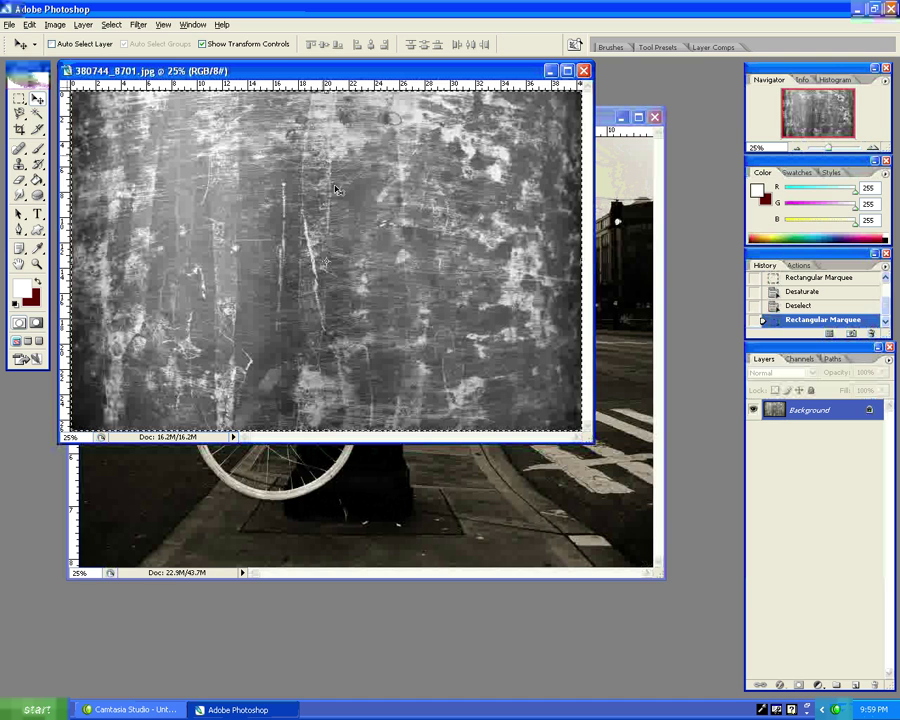
left_click_drag(386, 270, 341, 215)
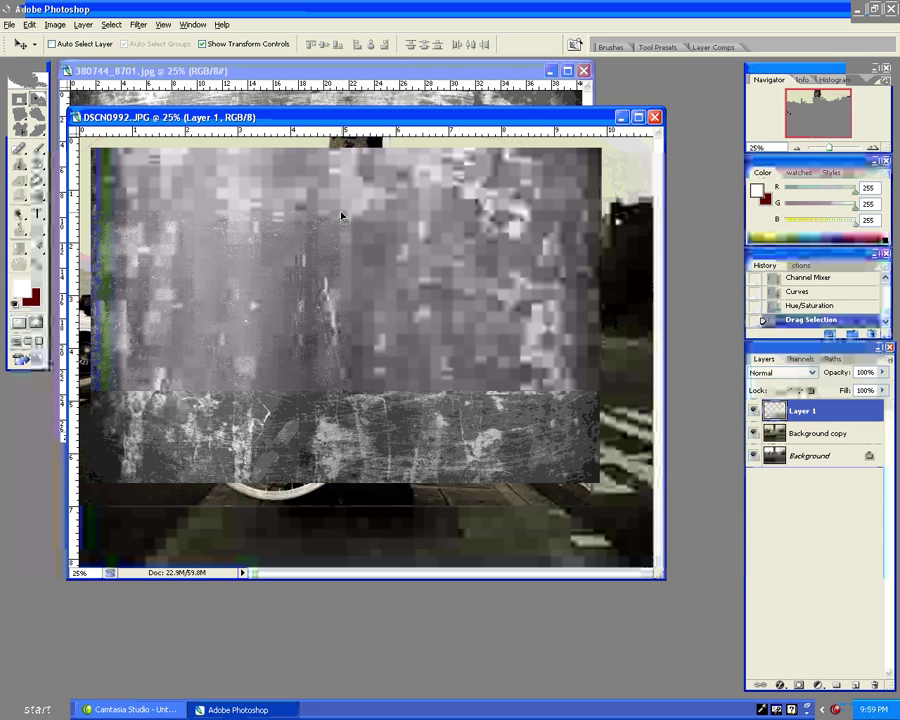
left_click_drag(341, 215, 330, 205)
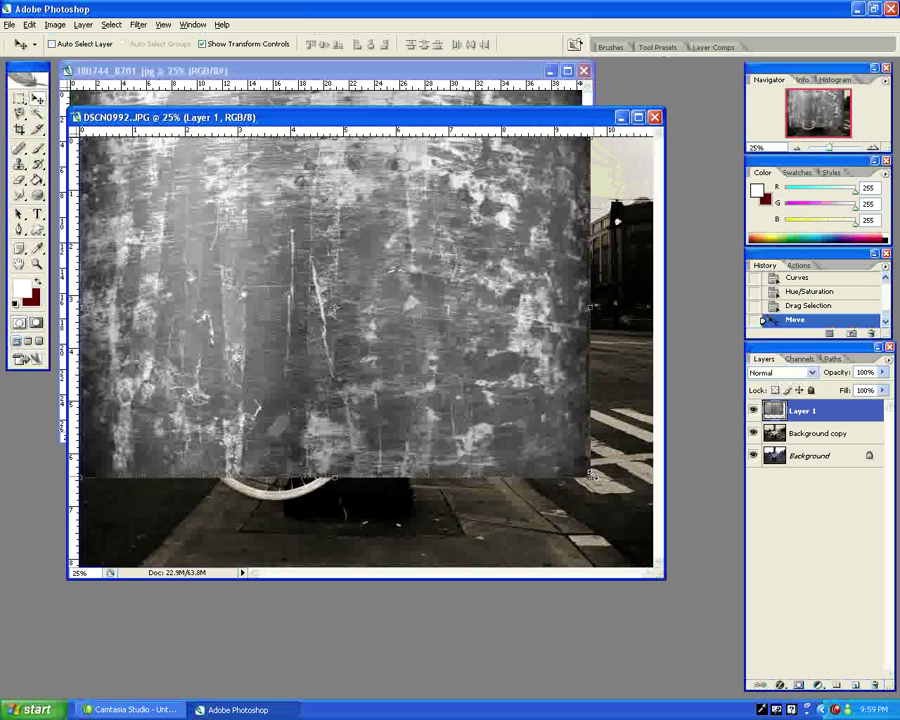
Stretch the texture layer to cover the whole photo, 112.3% wide and 126.4% high, and close 380744_8701.jpg without saving
left_click_drag(596, 305, 647, 301)
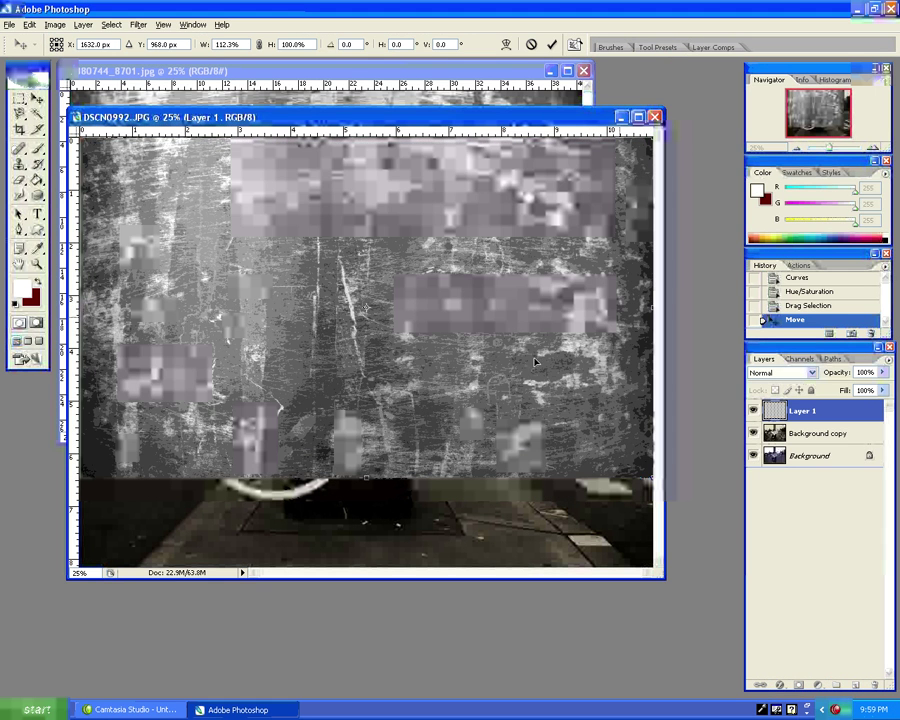
left_click_drag(371, 503, 390, 568)
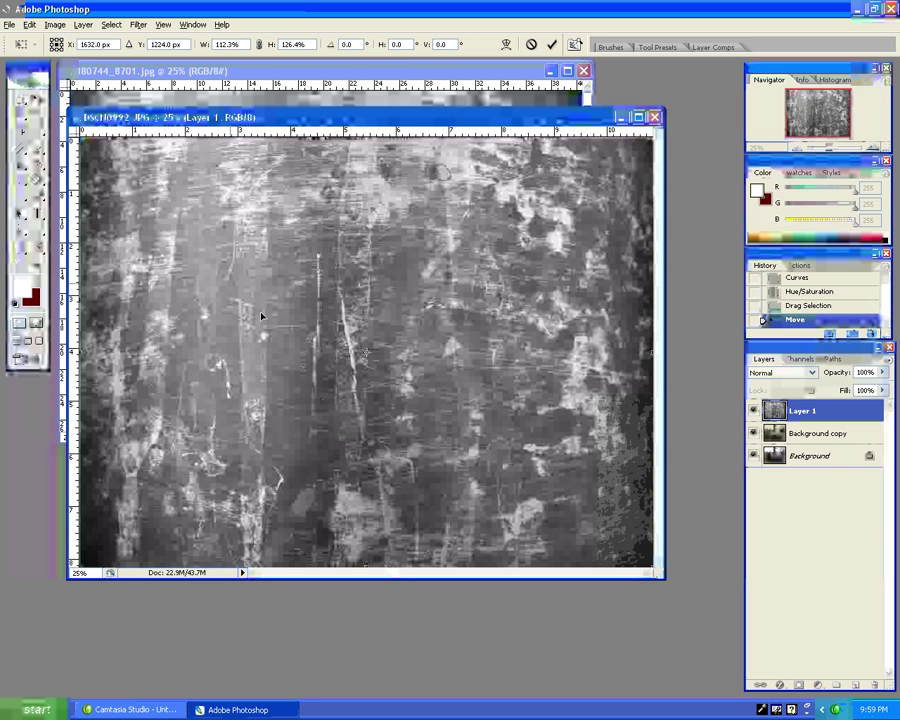
left_click(37, 100)
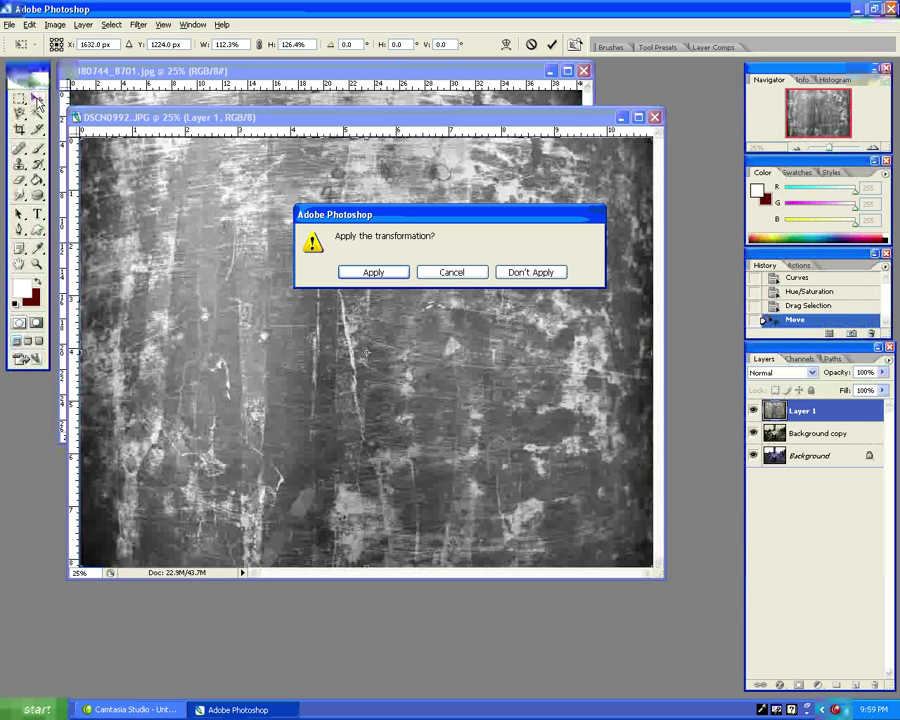
left_click(395, 278)
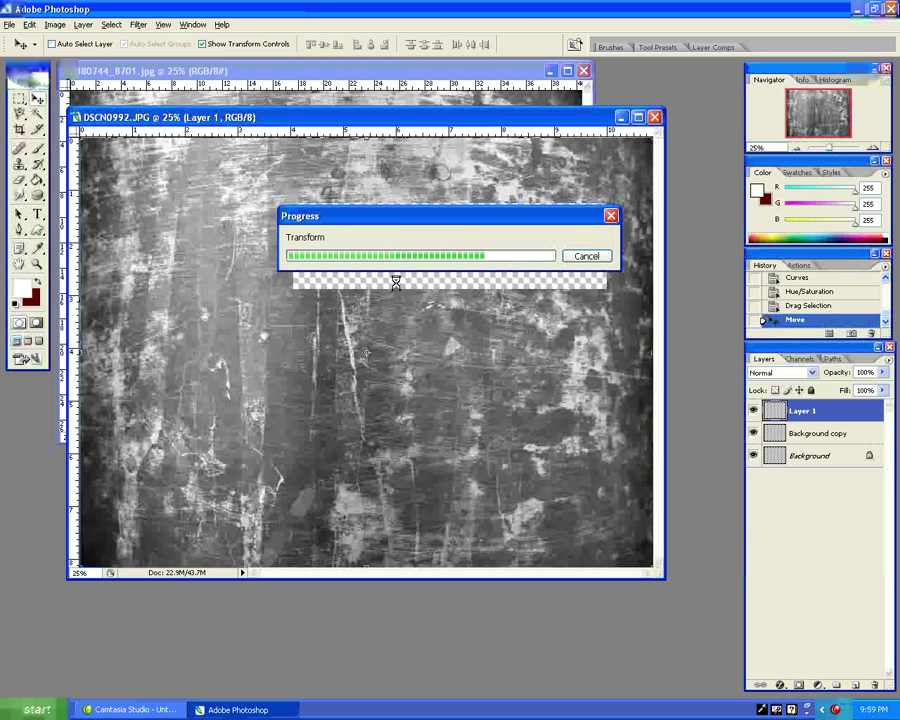
left_click(585, 71)
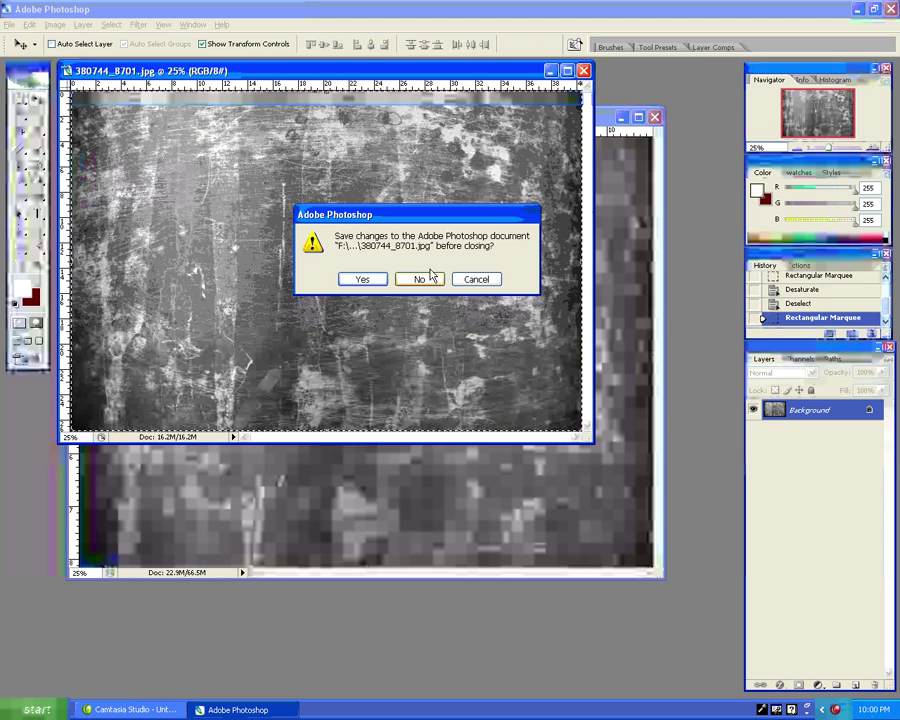
left_click(421, 284)
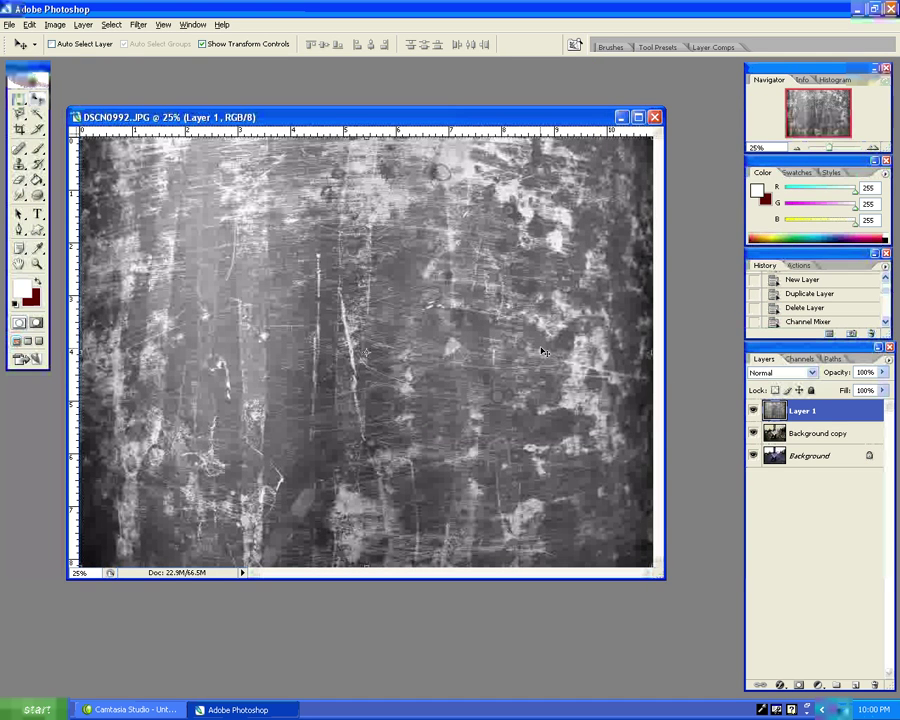
Try the Screen and Multiply blend modes on the texture layer
left_click(813, 373)
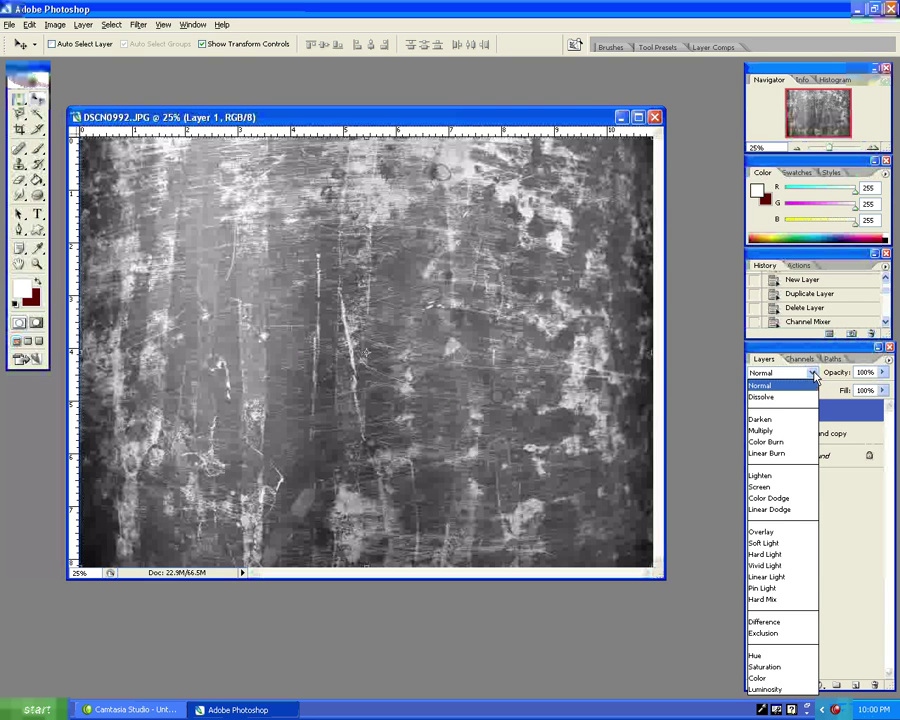
left_click(813, 488)
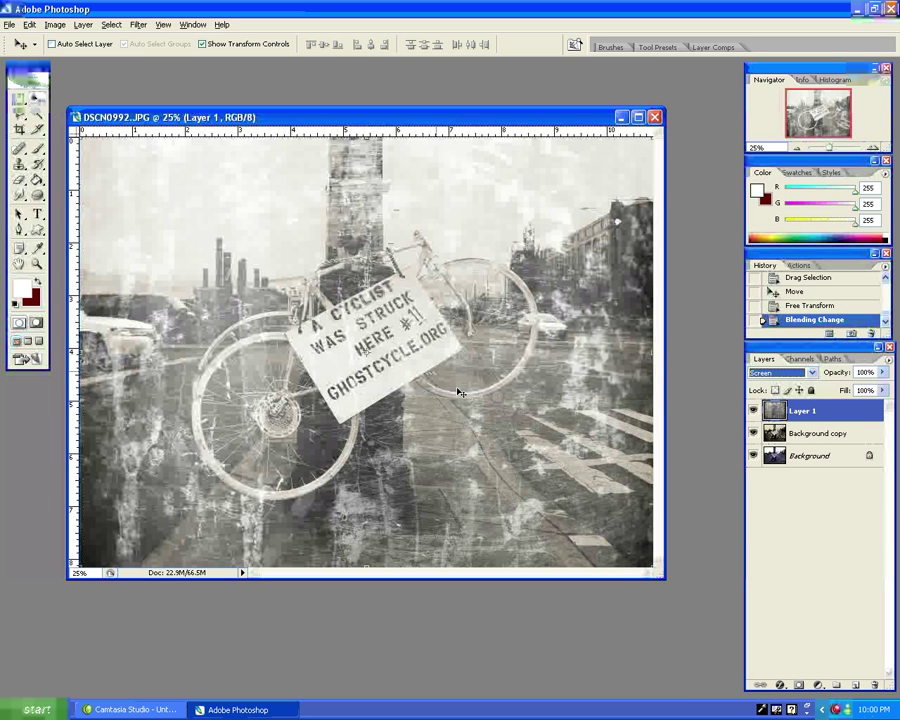
left_click(811, 372)
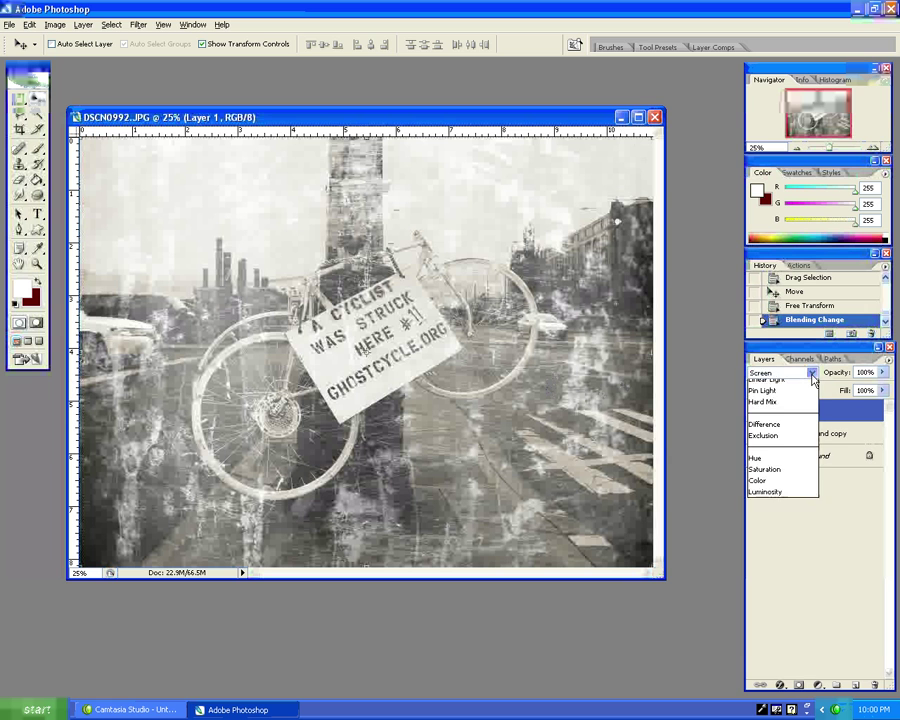
left_click(806, 430)
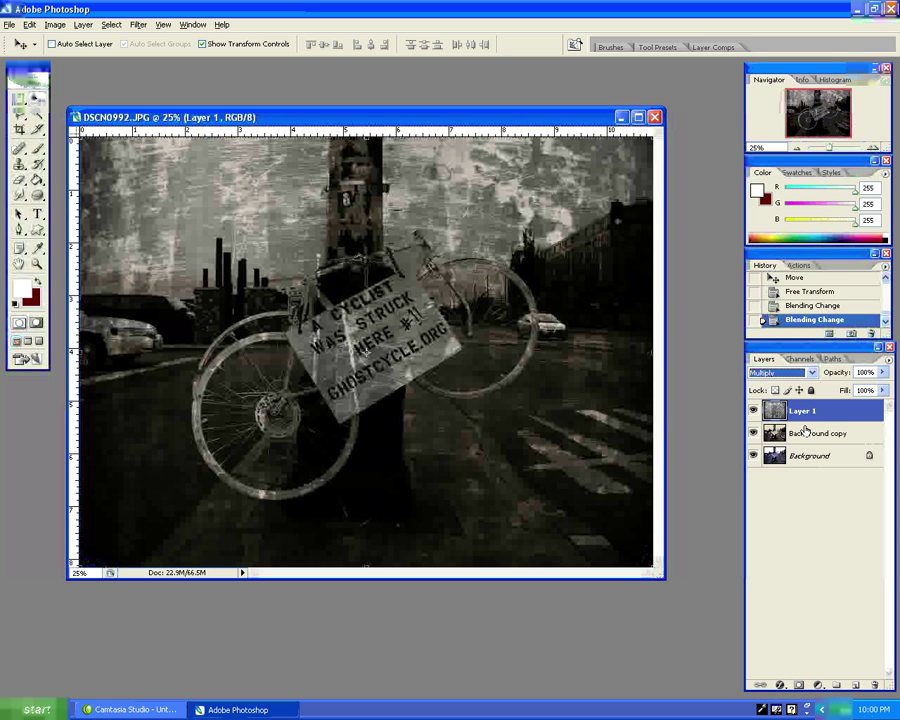
Blend the texture layer into the photo with the Soft Light mode at 71% opacity
left_click(811, 372)
left_click(789, 542)
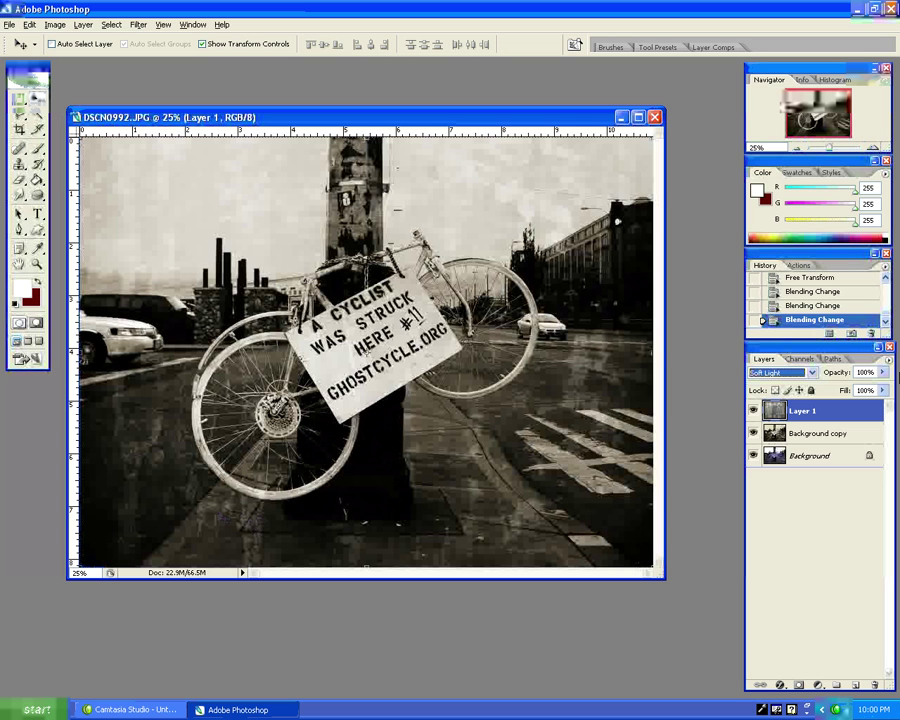
left_click(882, 372)
left_click_drag(886, 390, 865, 391)
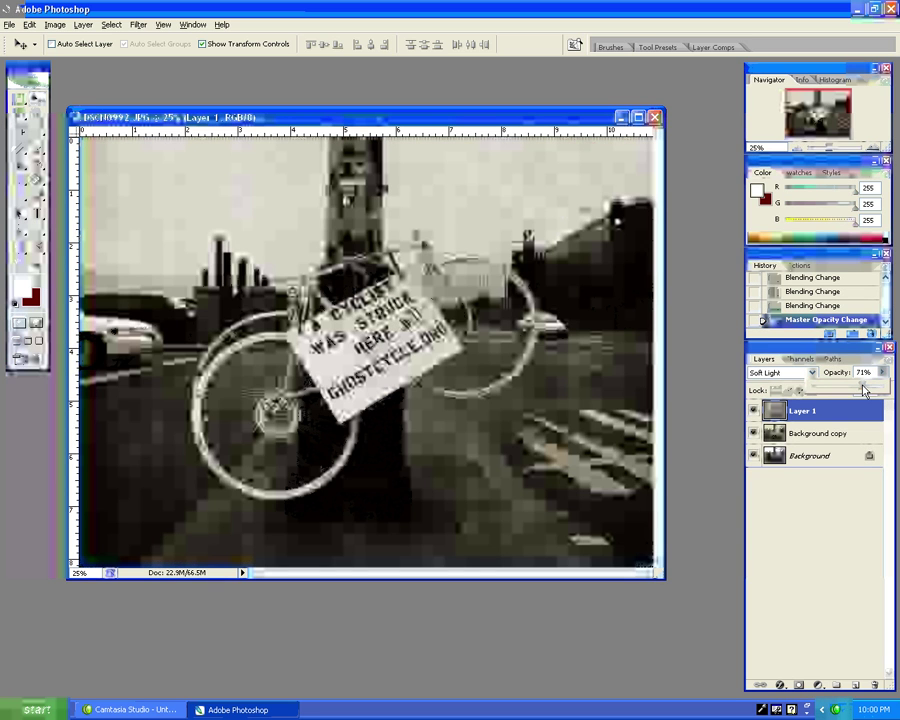
Apply an S-shaped RGB Curves adjustment to the texture layer, lowering the shadows and raising the highlights at input 166 to output 181
left_click(55, 25)
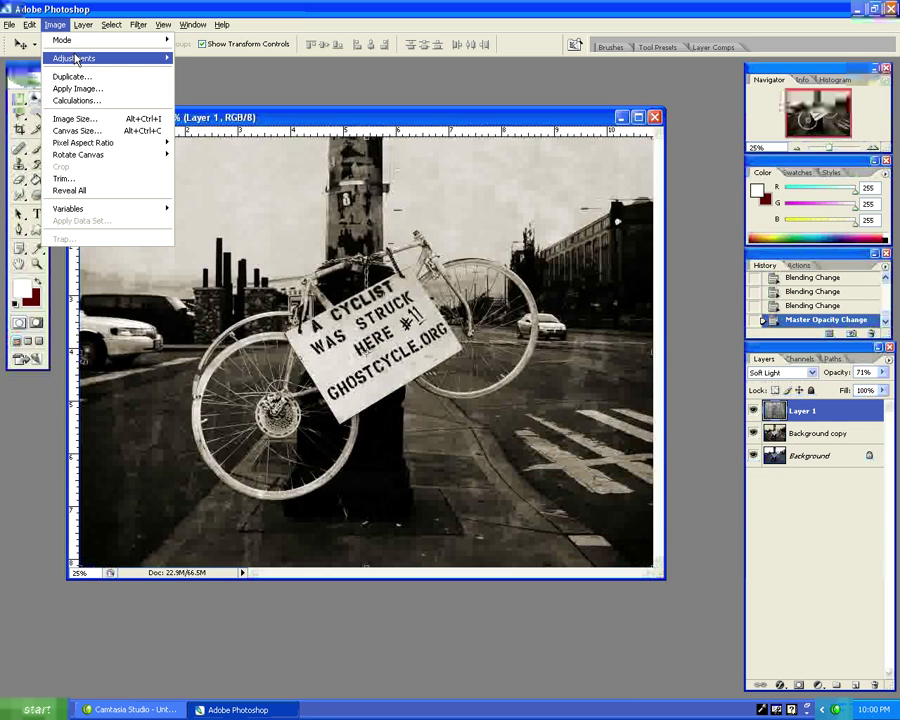
mouse_move(87, 60)
left_click(225, 106)
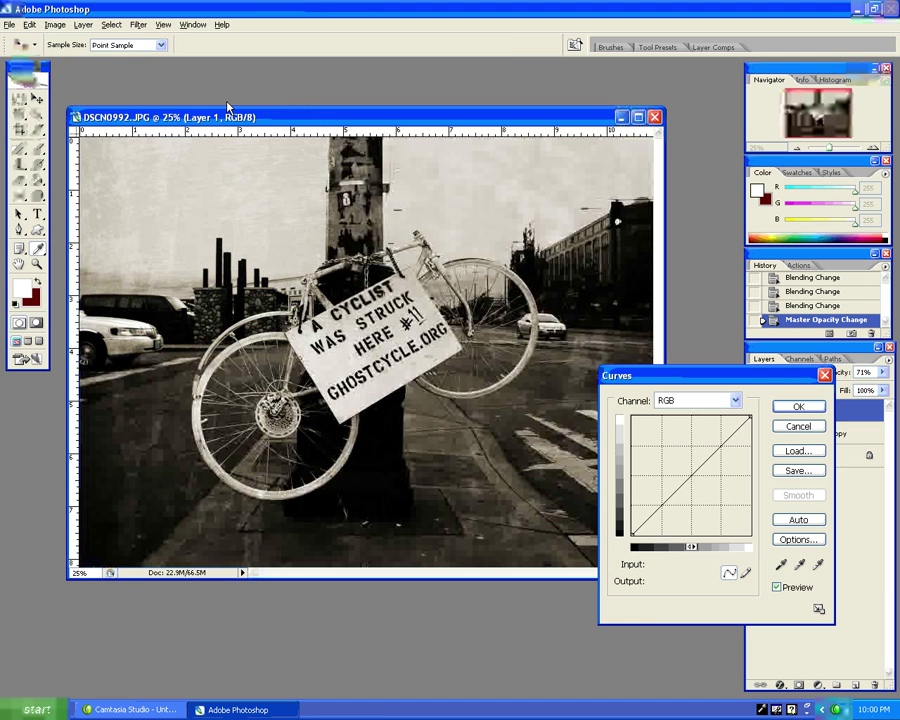
left_click_drag(673, 496, 675, 513)
left_click_drag(709, 468, 709, 450)
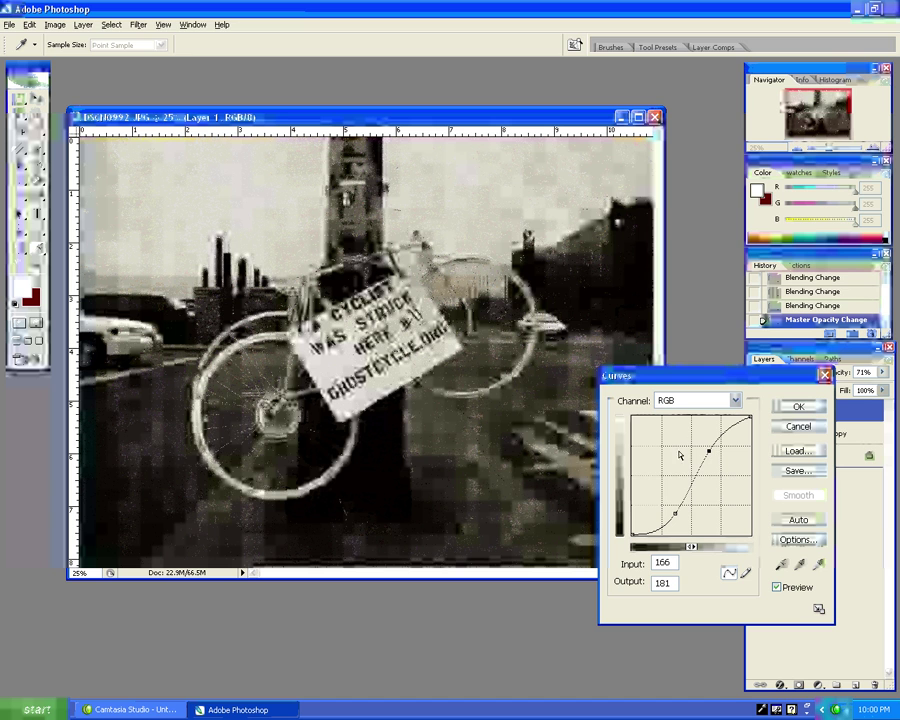
left_click(779, 408)
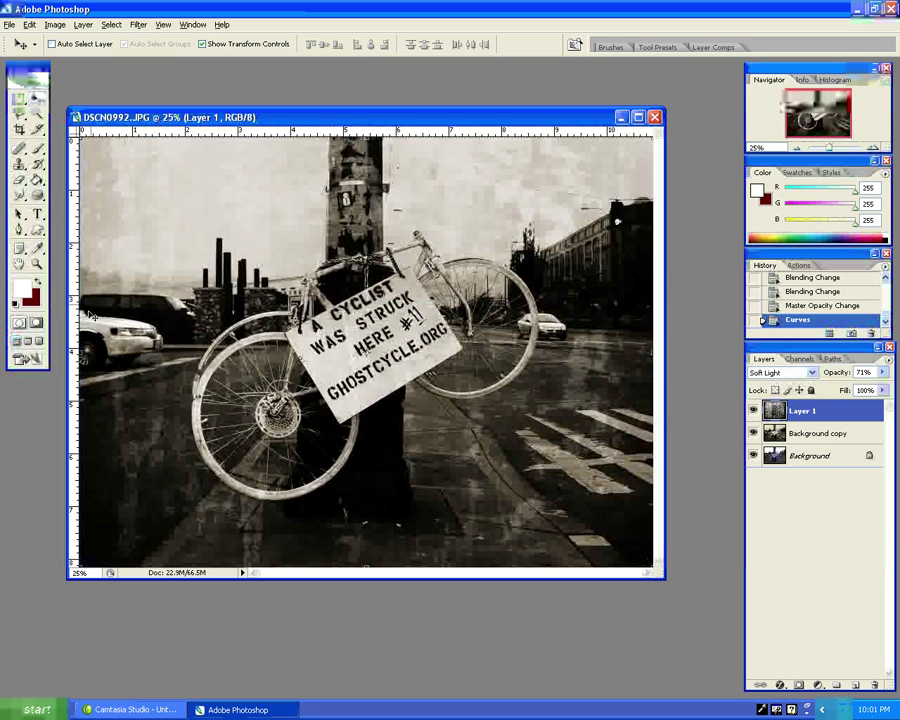
left_click(37, 265)
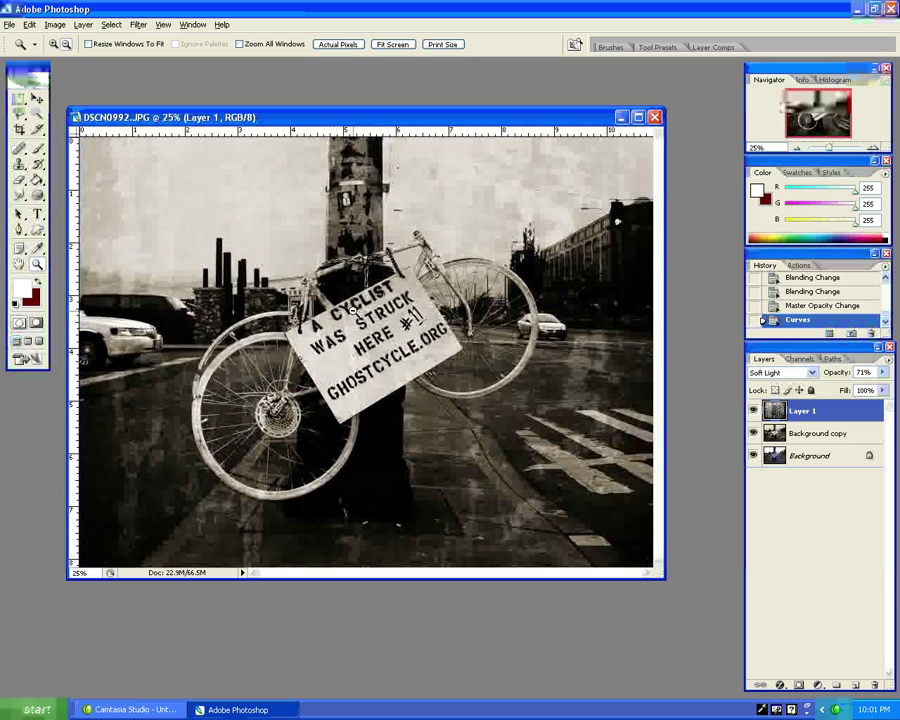
left_click(352, 310, "alt")
left_click(444, 480, "alt")
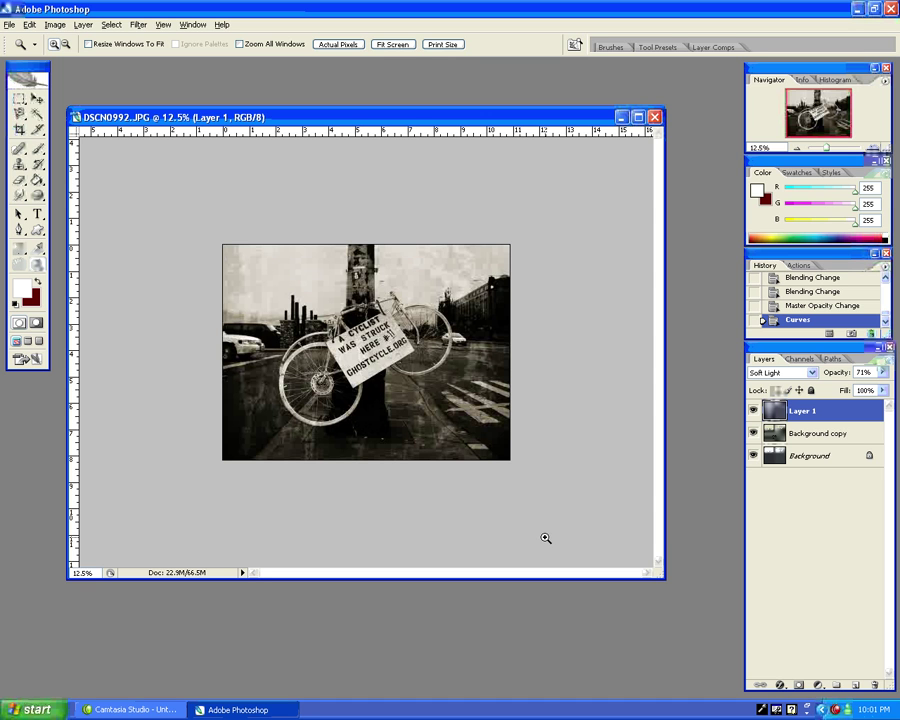
key("m")
left_click_drag(243, 262, 384, 370)
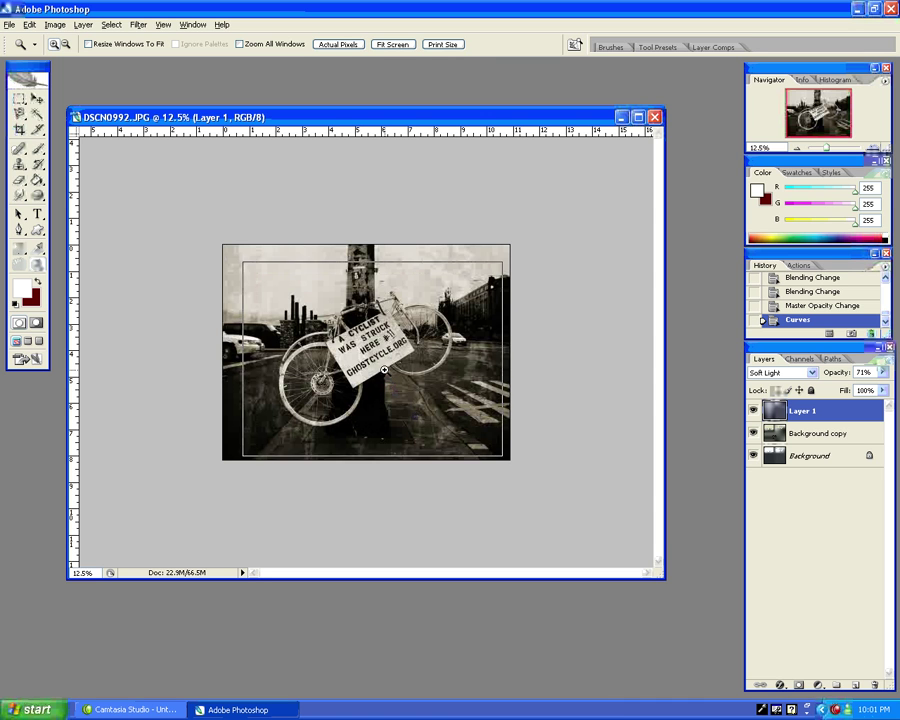
left_click(384, 370)
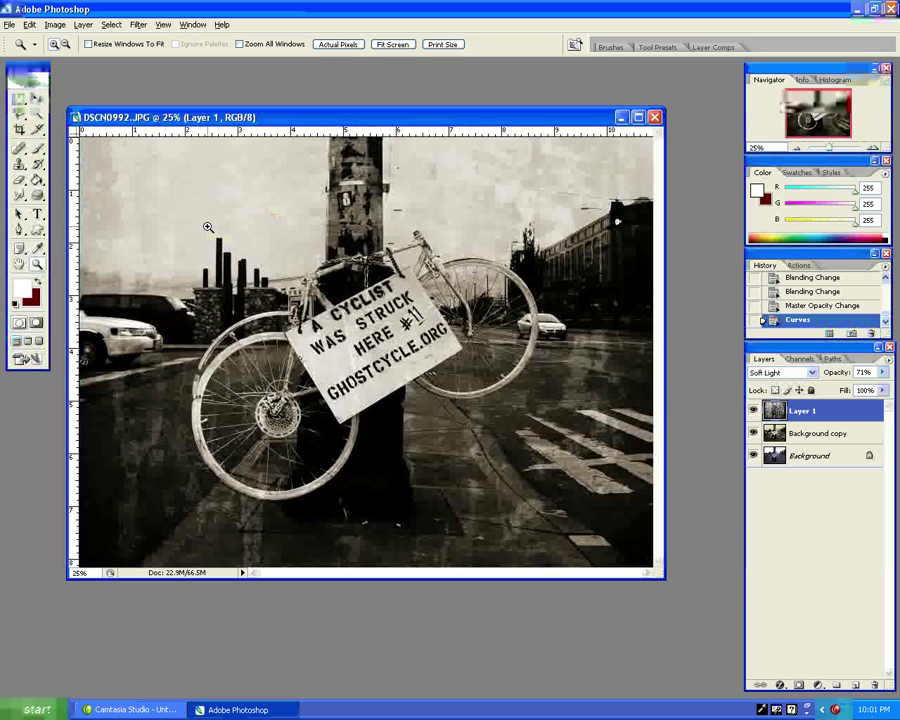
Paint white Brush strokes on the texture layer over the road and curb beside the crosswalk stripes
left_click(38, 148)
left_click_drag(441, 407, 505, 470)
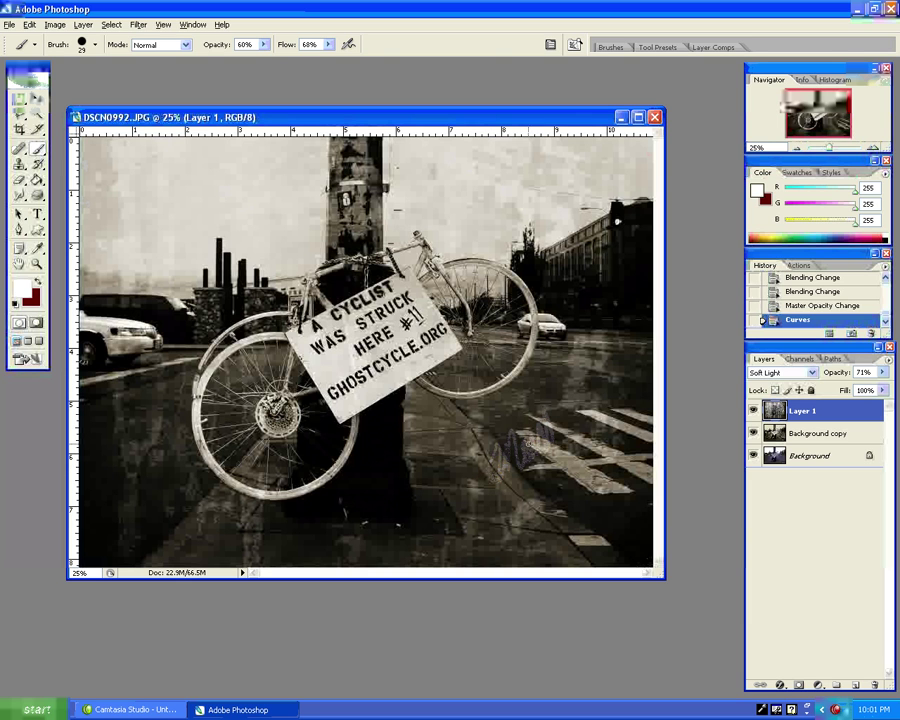
mouse_move(521, 446)
left_mouse_down()
mouse_move(532, 526)
mouse_move(560, 450)
left_mouse_up()
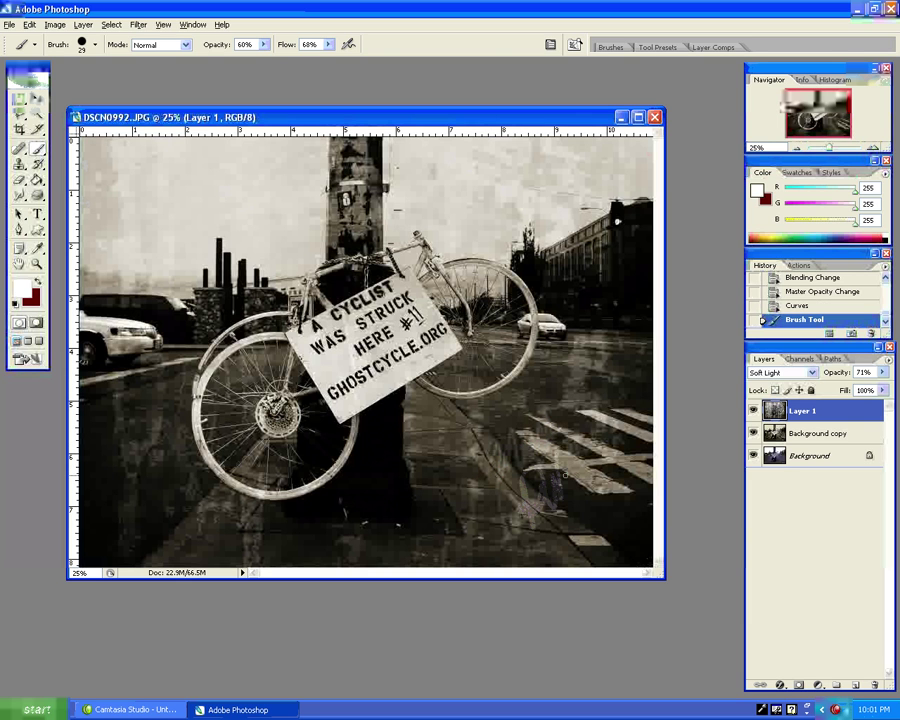